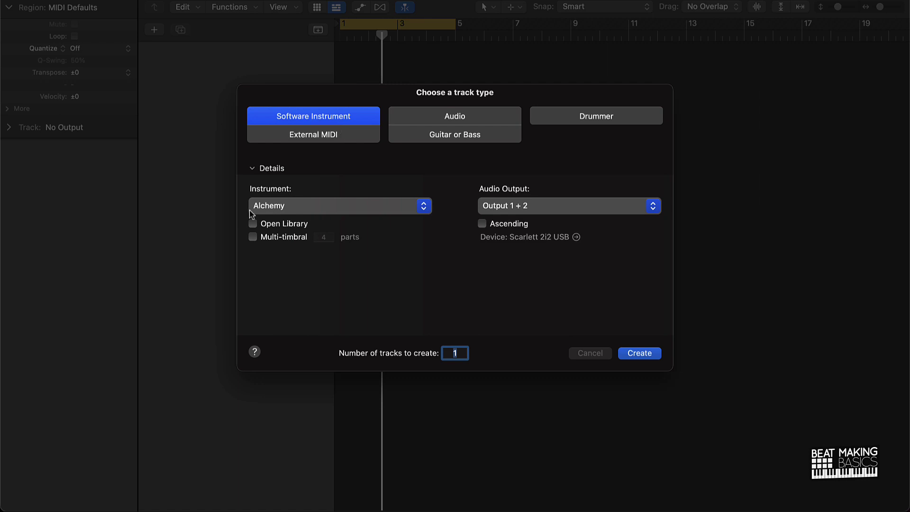
Step: Create one software instrument track with stereo Alchemy as its instrument
left_click(296, 212)
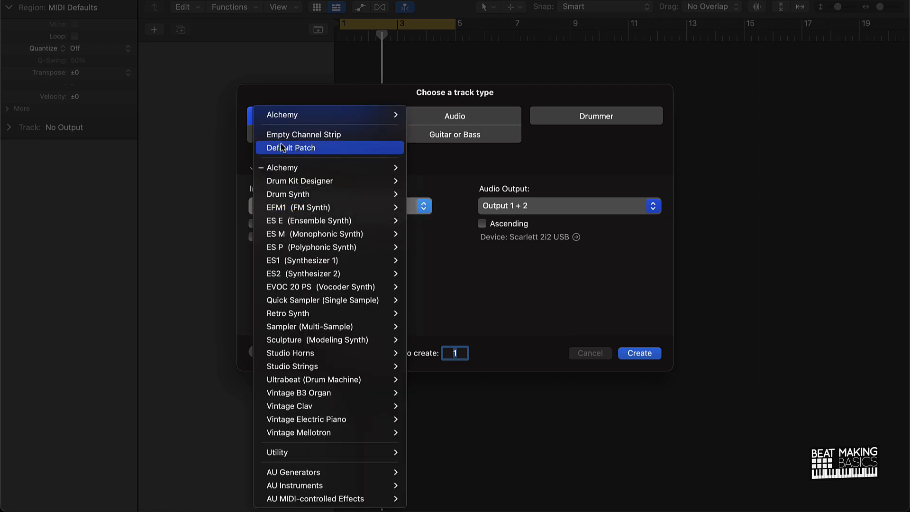
mouse_move(279, 172)
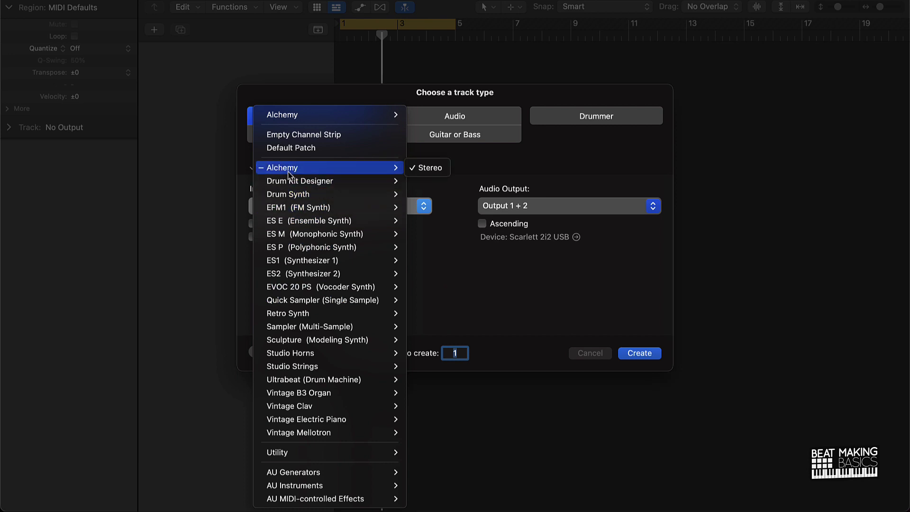
mouse_move(370, 476)
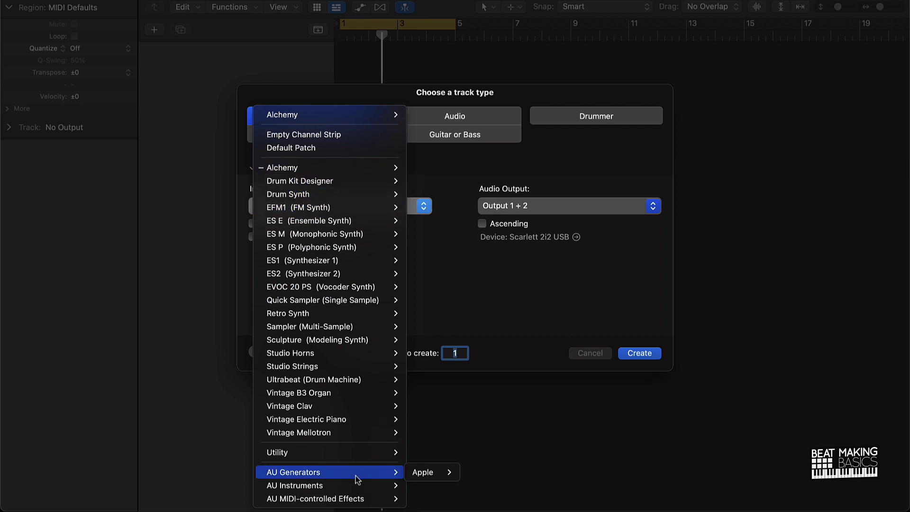
mouse_move(312, 169)
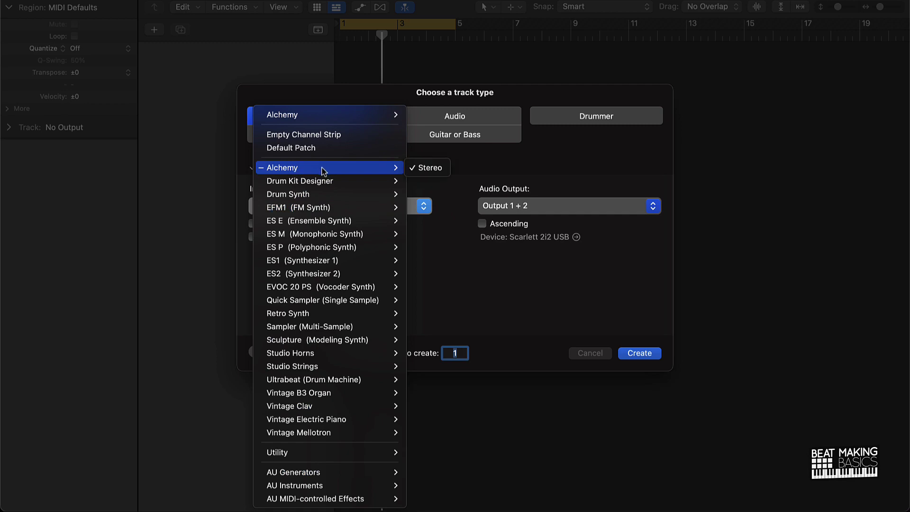
left_click(445, 168)
left_click(645, 360)
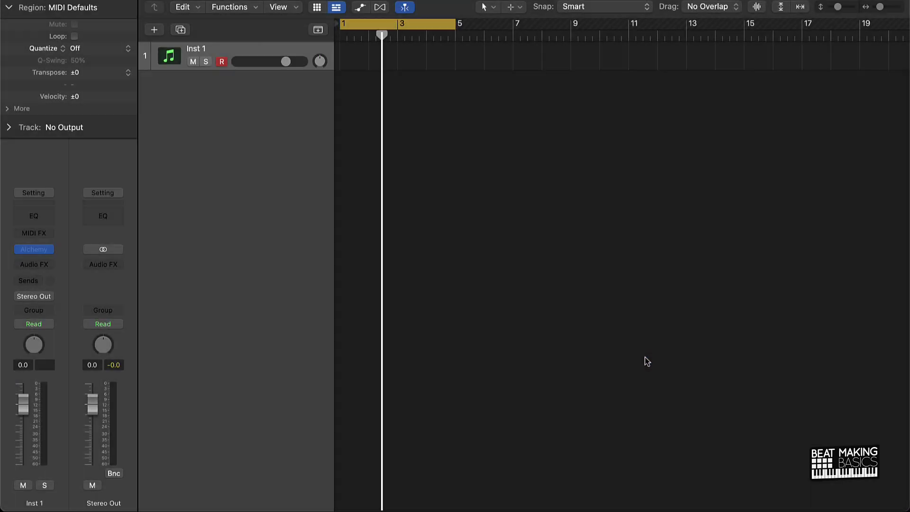
Step: Search the Alchemy presets for "pluck" and look through the matching presets
left_click_drag(621, 50, 476, 50)
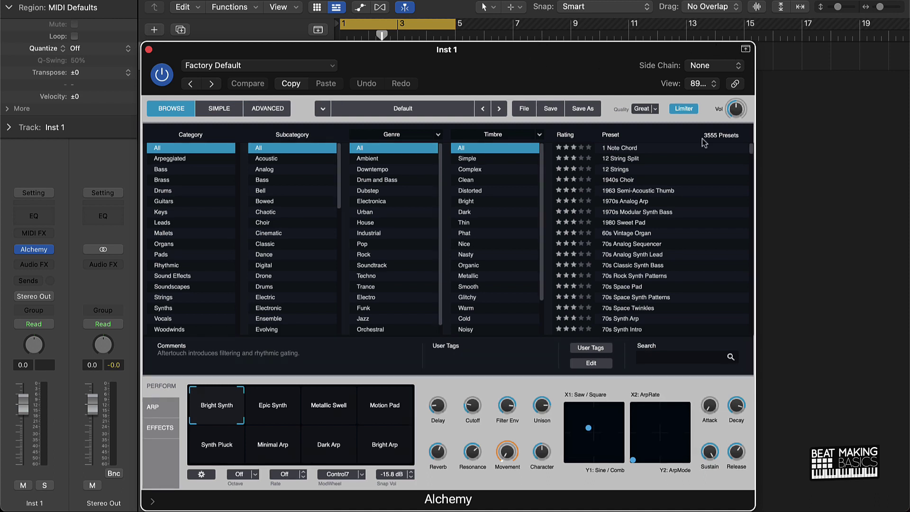
left_click(675, 357)
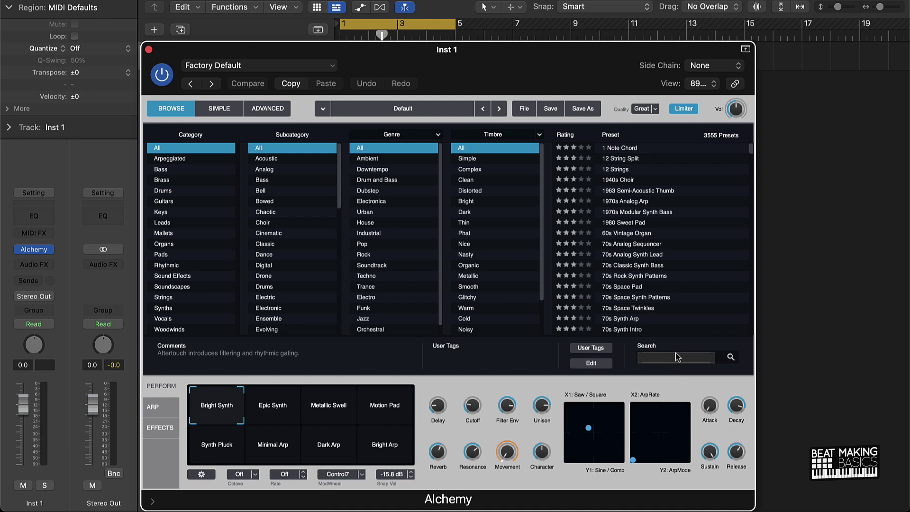
type("pluck")
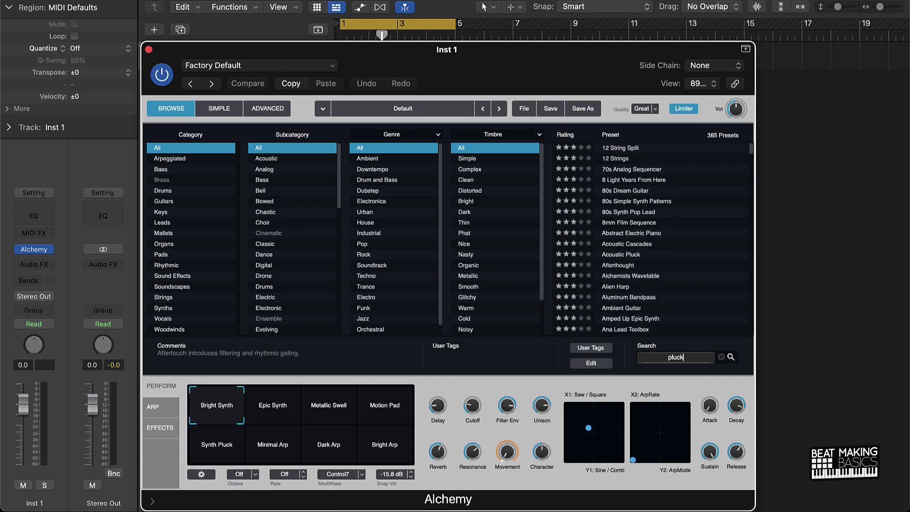
scroll(656, 244, "down", 5)
scroll(656, 244, "up", 5)
scroll(651, 248, "down", 1)
scroll(652, 247, "down", 20)
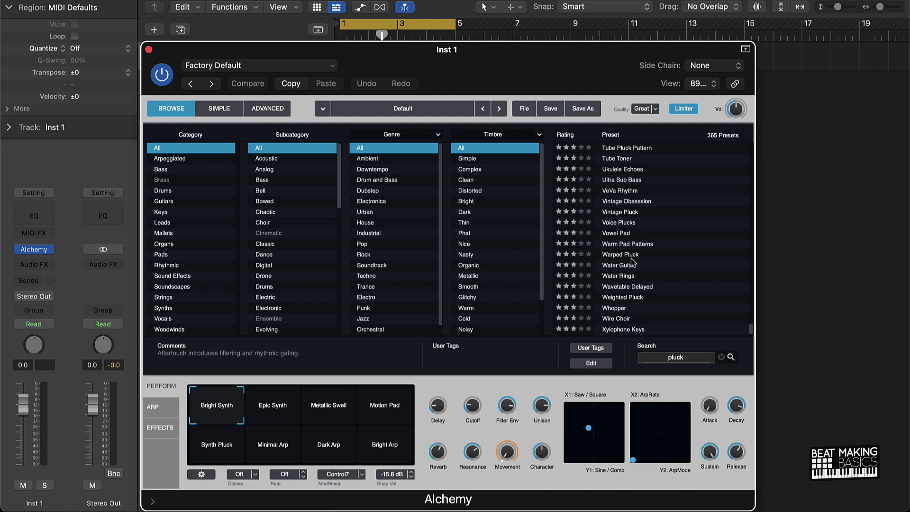
Step: Show the on-screen keyboard in piano layout and arrange it and the Alchemy window so the preset list stays uncovered
key("super+k")
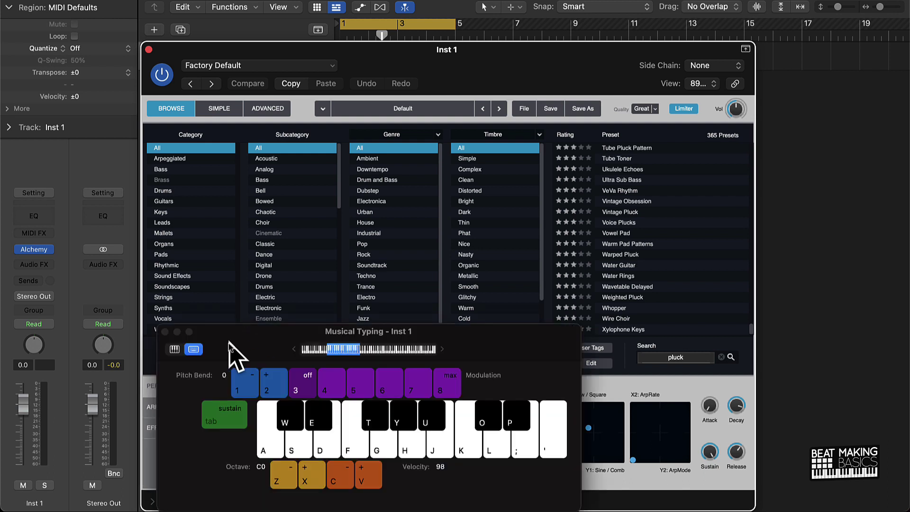
left_click(174, 349)
left_click_drag(559, 64, 690, 47)
left_click_drag(215, 345, 84, 451)
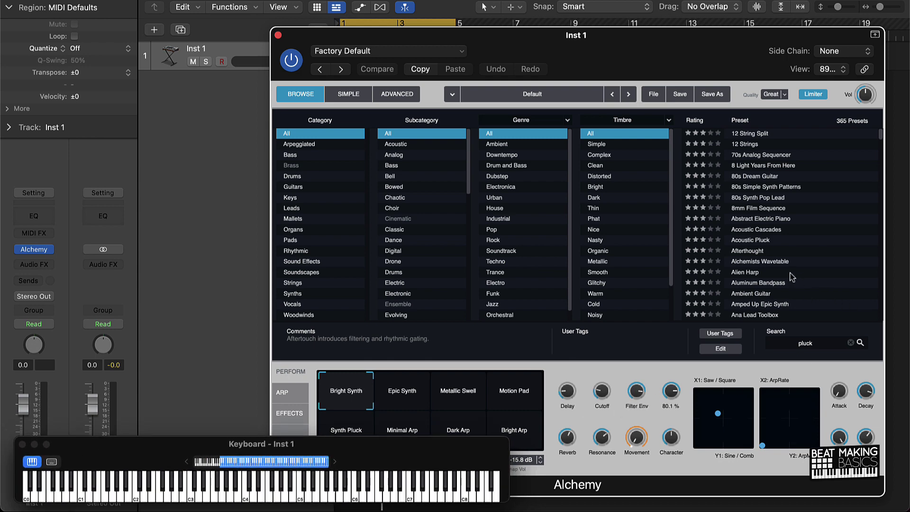
Step: Audition the Alien Harp, Aluminum Bandpass and Amped Up Epic Synth presets, and load Ambient Guitar
left_click(758, 272)
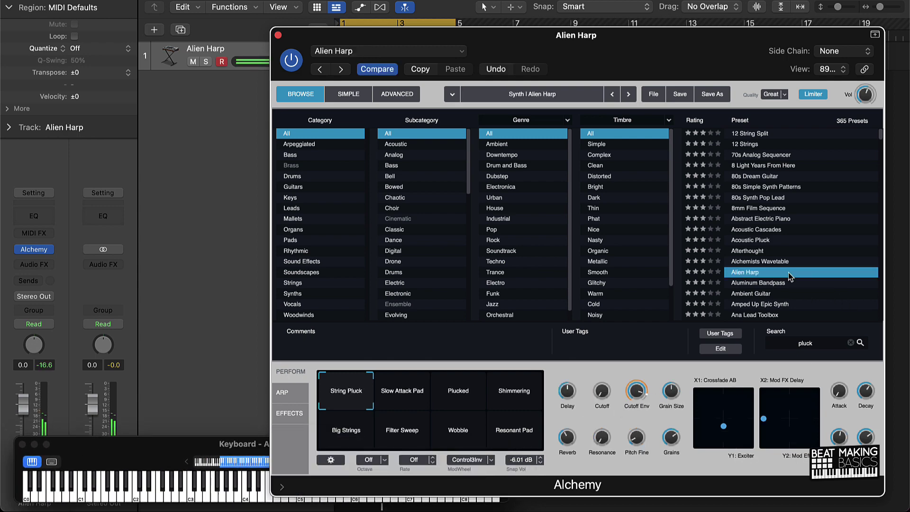
left_click(771, 286)
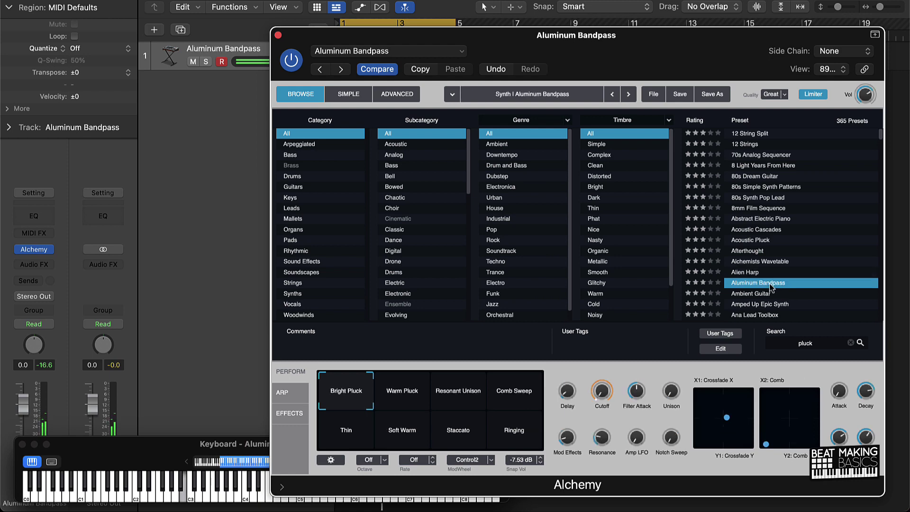
left_click(766, 294)
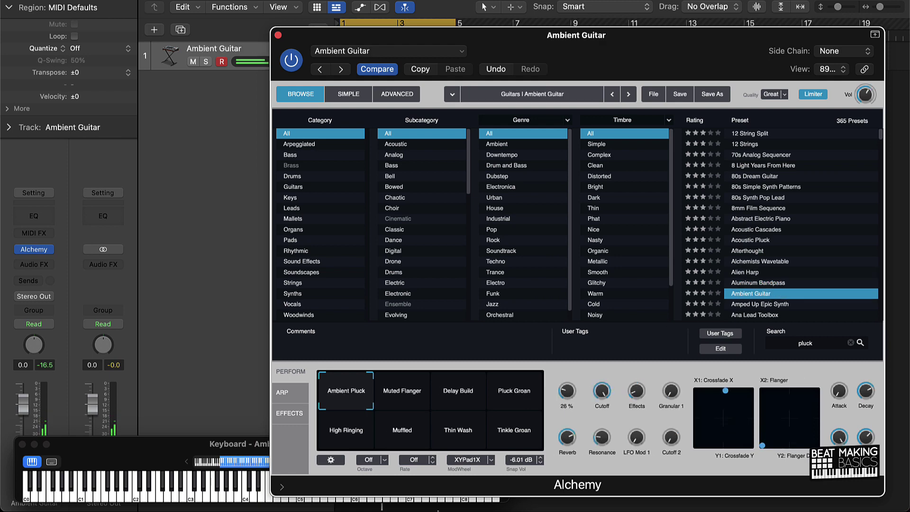
left_click_drag(507, 501, 307, 500)
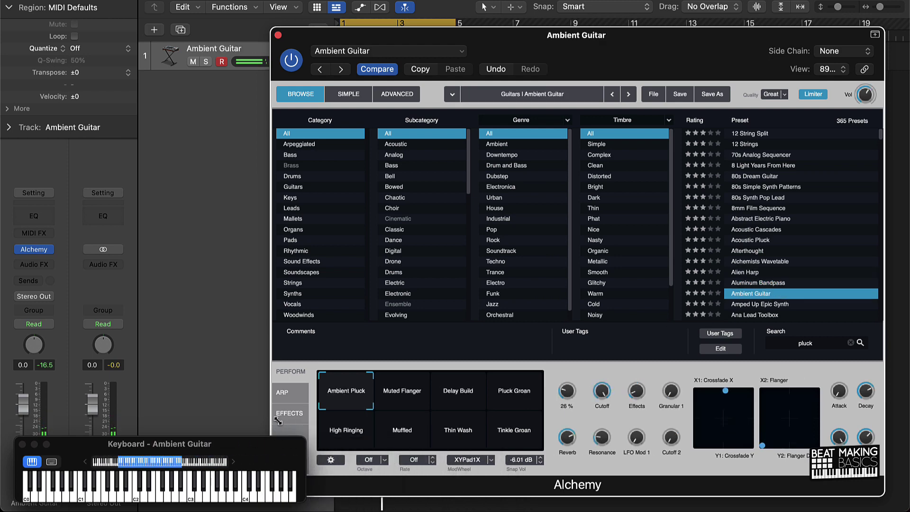
left_click(782, 305)
left_click(768, 293)
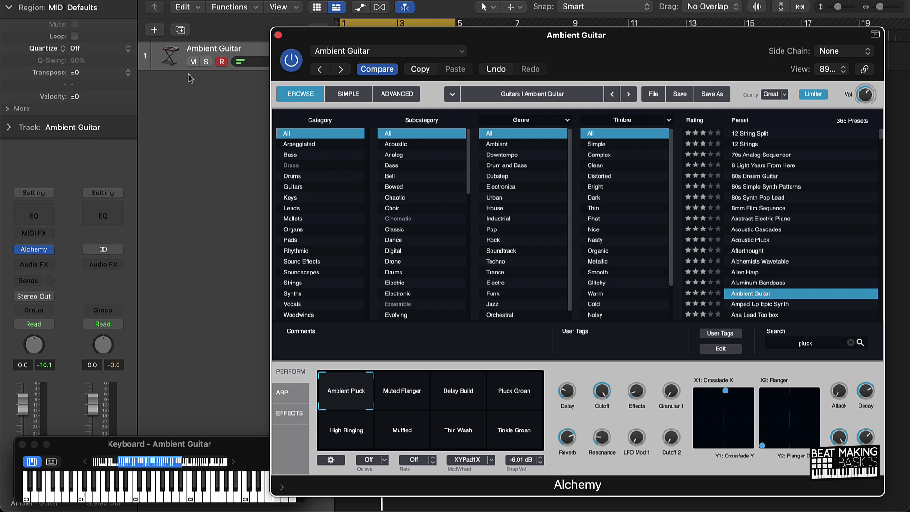
Step: Close the Alchemy and keyboard windows and open an enlarged Piano Roll for the Ambient Guitar track
left_click(279, 36)
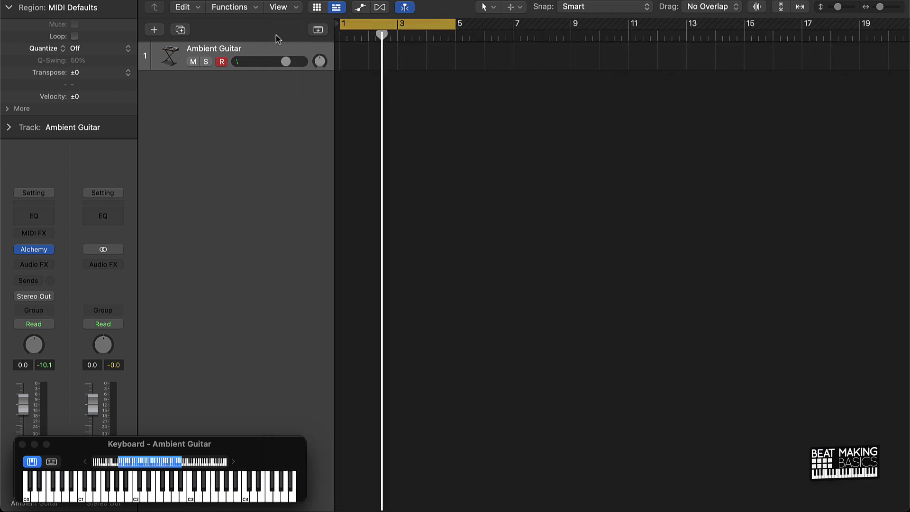
left_click_drag(250, 445, 711, 152)
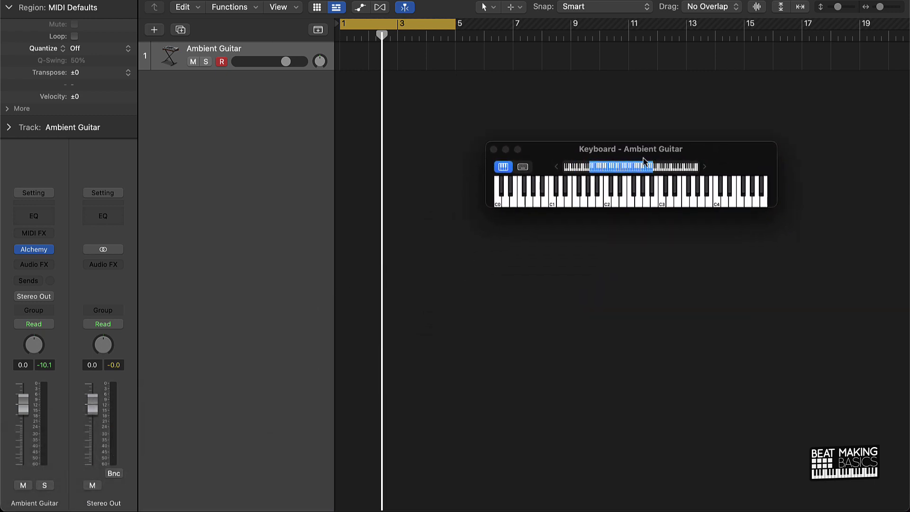
key("p")
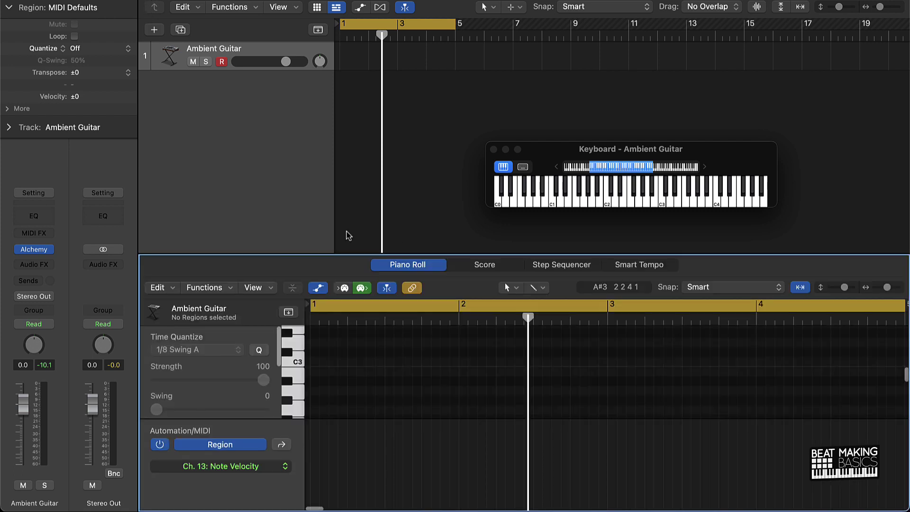
left_click_drag(371, 254, 387, 66)
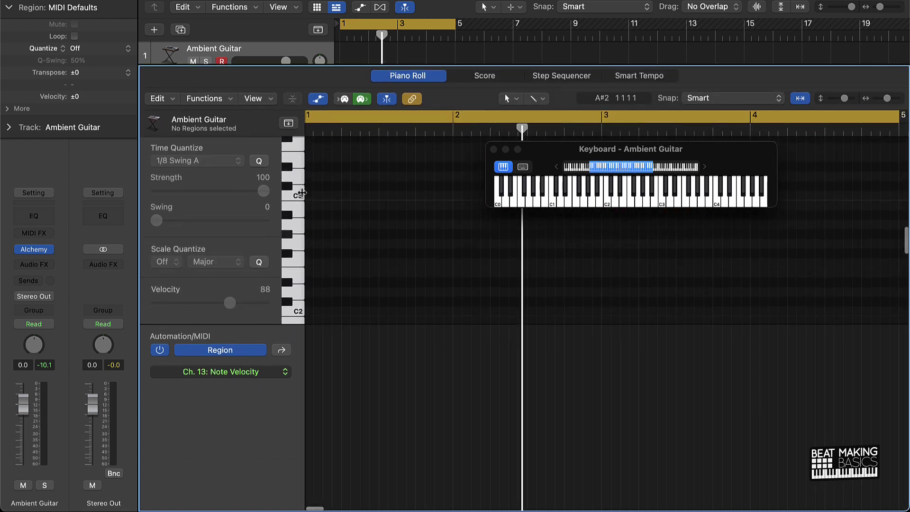
scroll(335, 207, "up", 5)
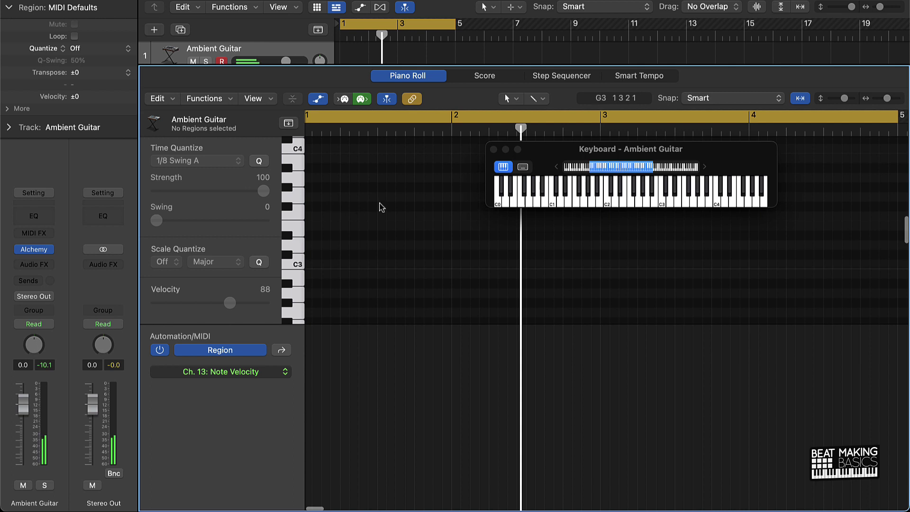
left_click(493, 149)
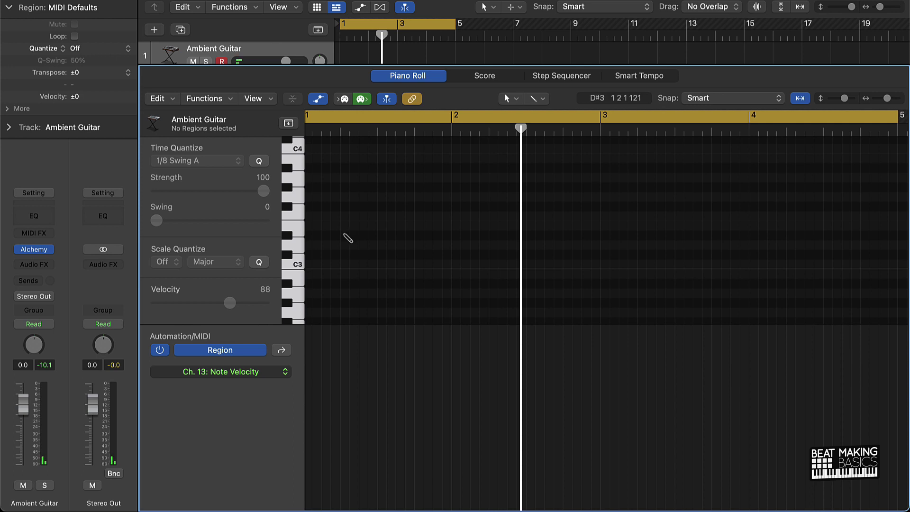
Step: Draw a C3 note at the start of bar 1 and shorten it to half a beat
scroll(341, 245, "left", 2)
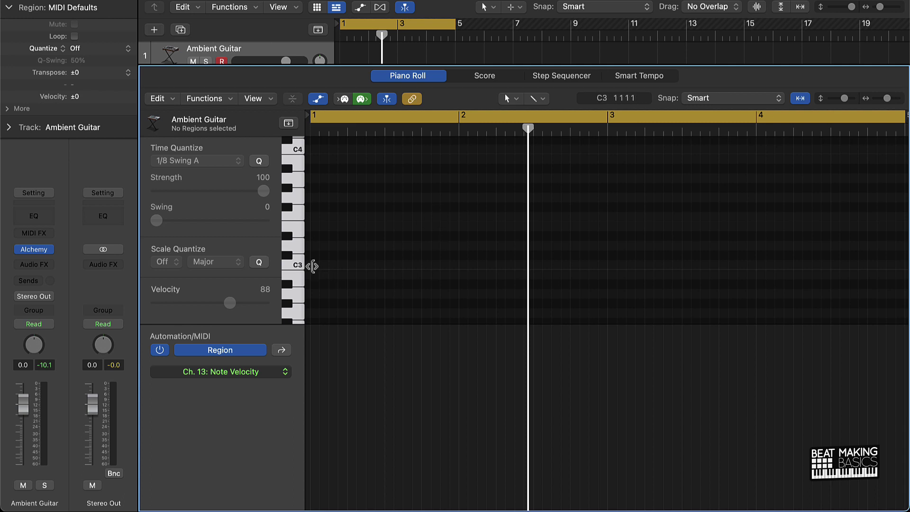
left_click(311, 265)
left_click_drag(444, 264, 383, 265)
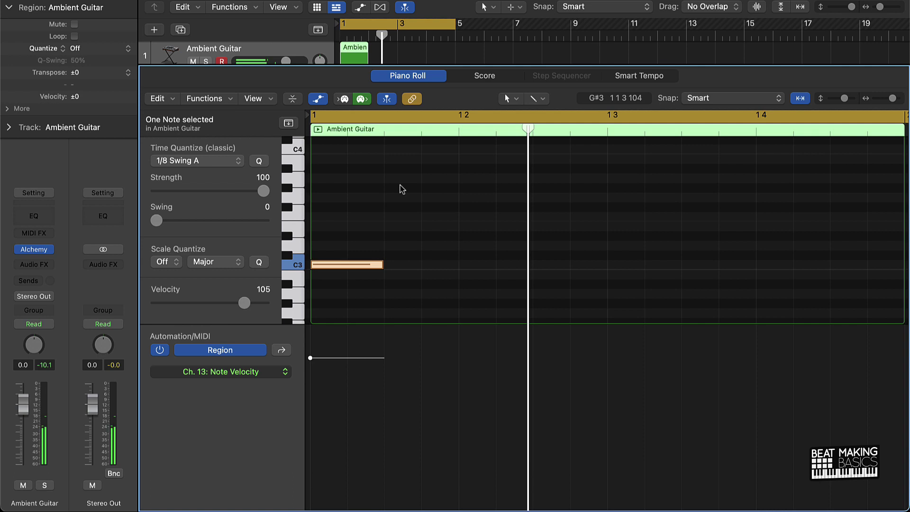
Step: Add half-beat notes G3, C#3 and A#3 one after another behind the C3 note, playing the pattern to check it
scroll(402, 189, "up", 2)
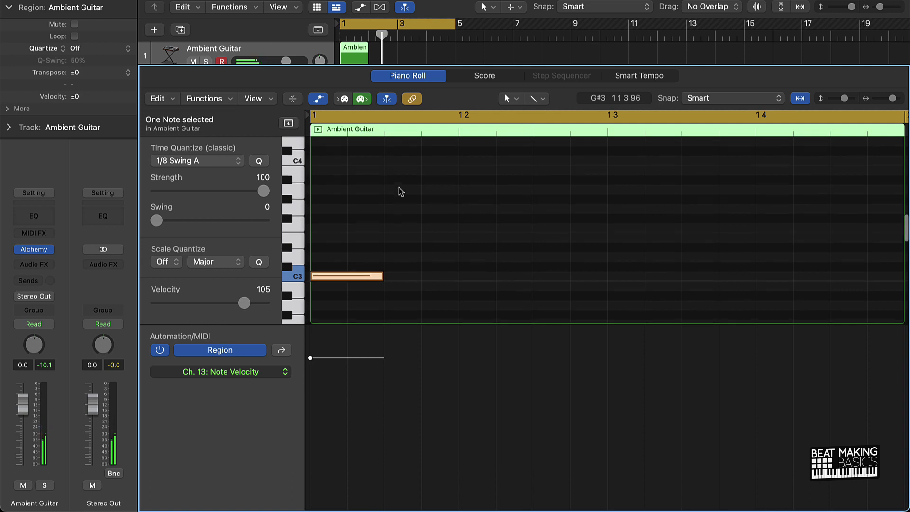
left_click_drag(393, 145, 398, 213)
key("space")
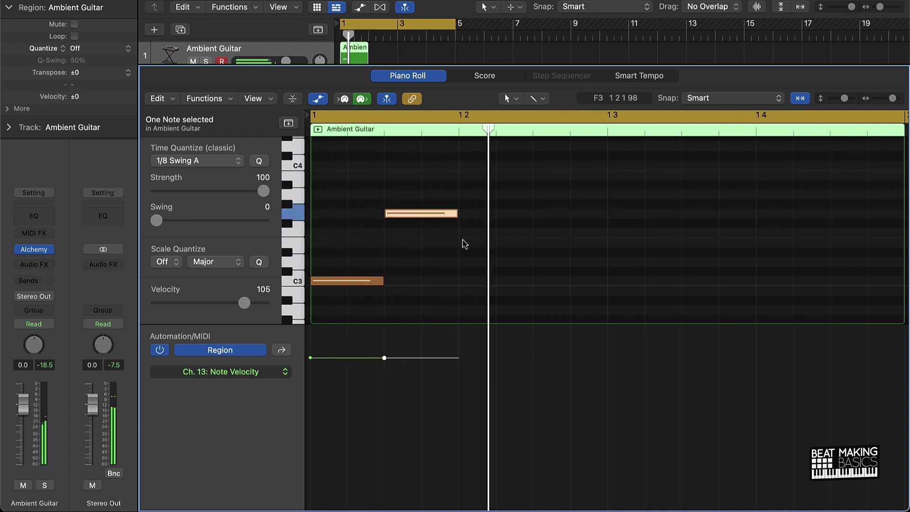
left_click(471, 271, "super")
key("space")
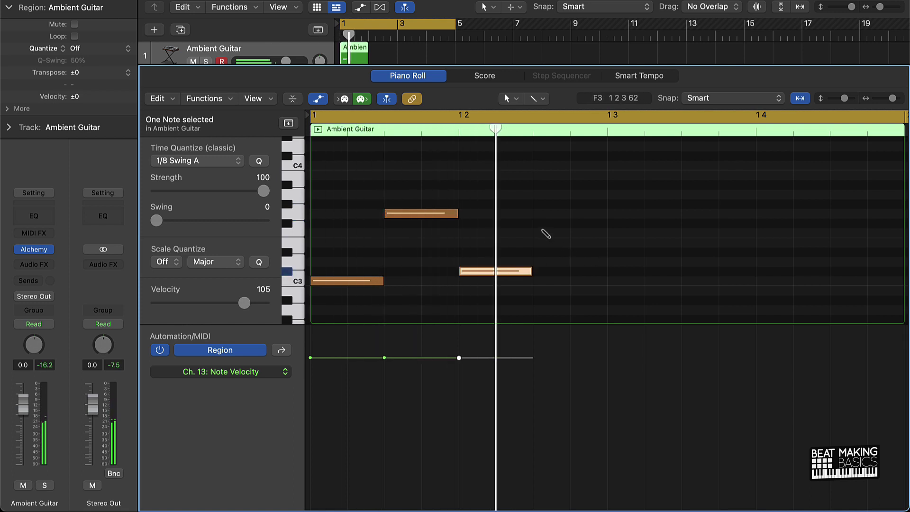
left_click(535, 187, "super")
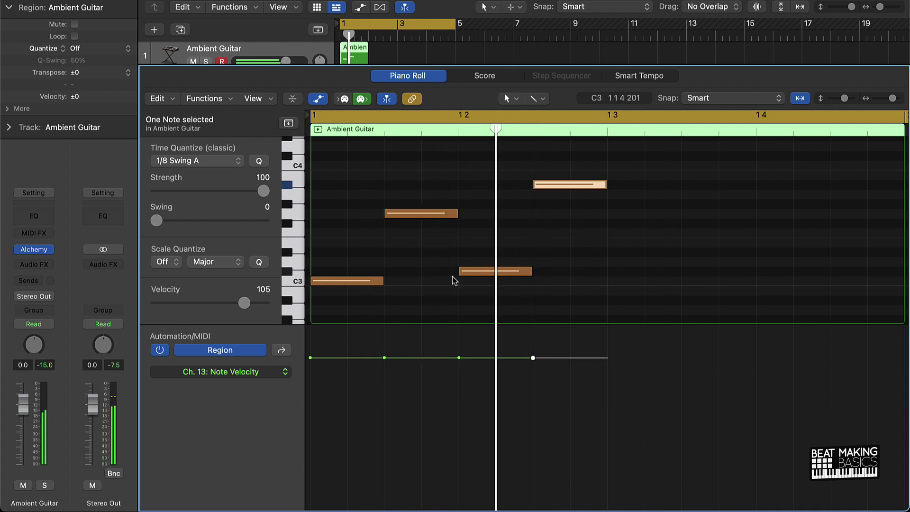
Step: Select all four notes and shorten them slightly so small gaps separate them
left_click(497, 230)
key("super+a")
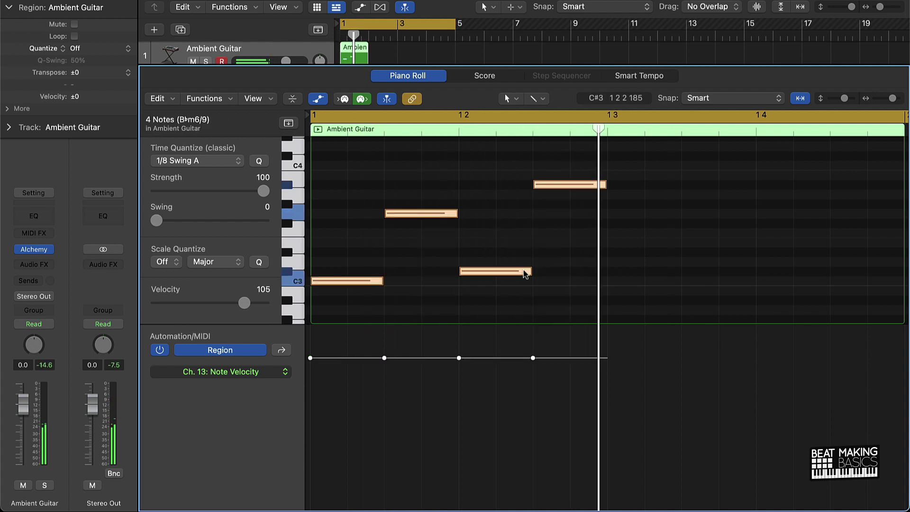
left_click_drag(530, 272, 525, 272)
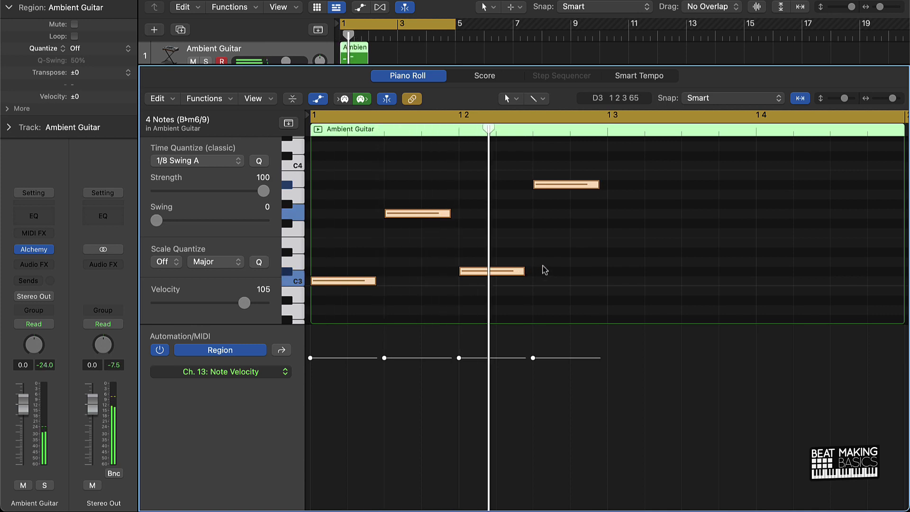
Step: Reopen Alchemy and audition the Muted Flanger, Delay Build, Pluck Groan, Tinkle Groan, Muffled and High Ringing variations of Ambient Guitar
left_click(34, 249)
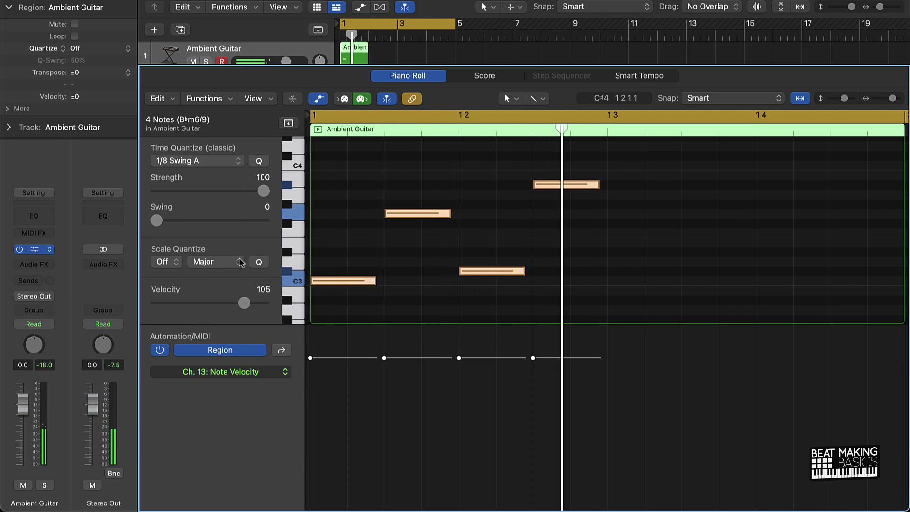
left_click(396, 403)
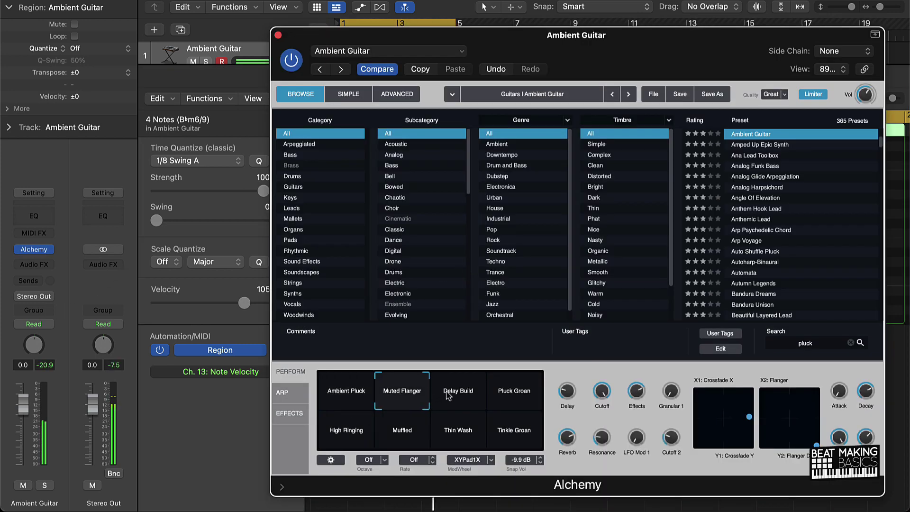
left_click(461, 394)
left_click(513, 398)
left_click(514, 446)
left_click(389, 440)
left_click(363, 443)
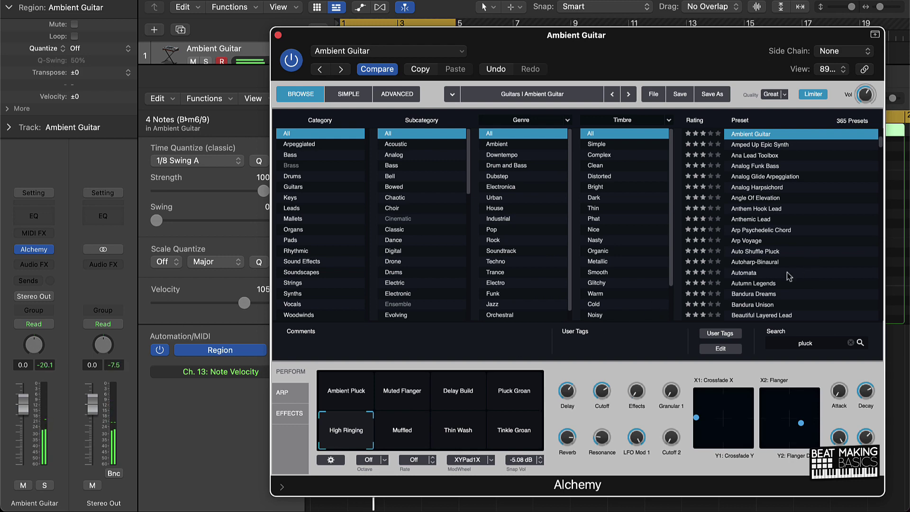
Step: Load the Acoustic Pluck preset in Alchemy for the melody track
scroll(799, 194, "up", 5)
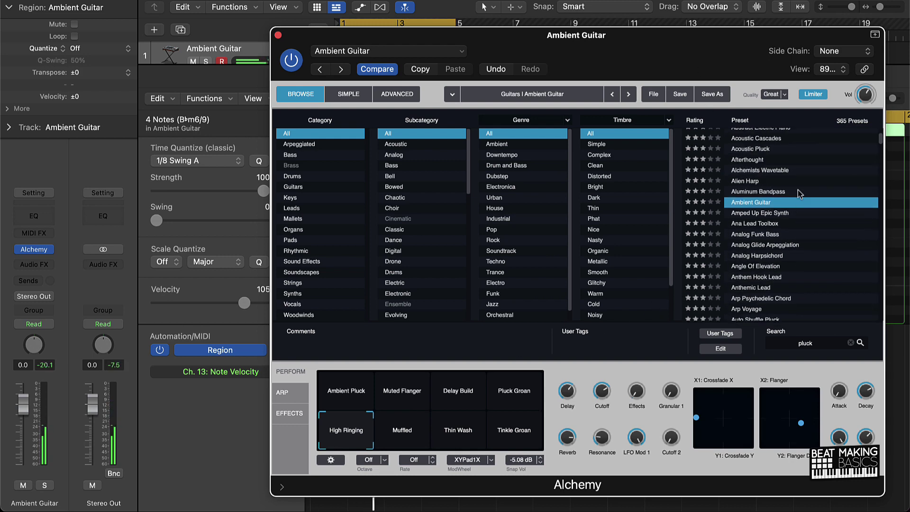
left_click(761, 173)
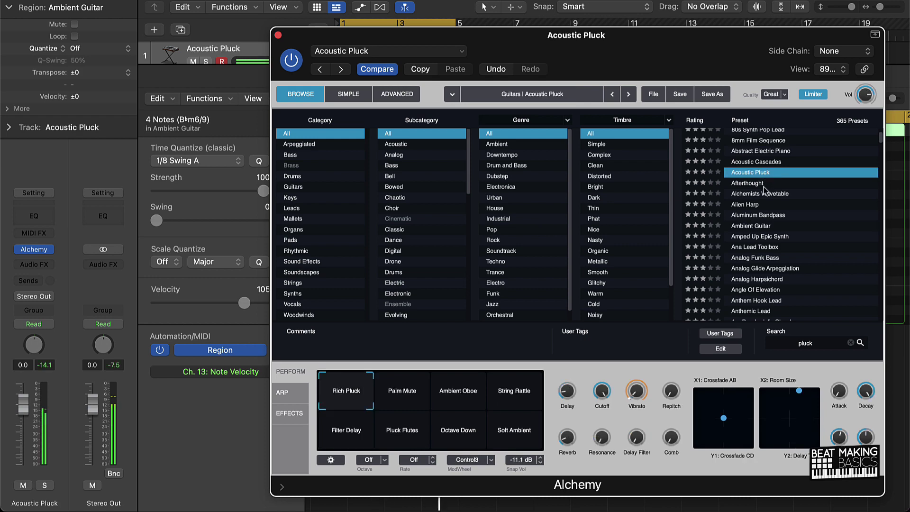
Step: Audition the Alchemists Wavetable preset, load Afterthought in Alchemy for the melody track, and close the instrument window
left_click(763, 195)
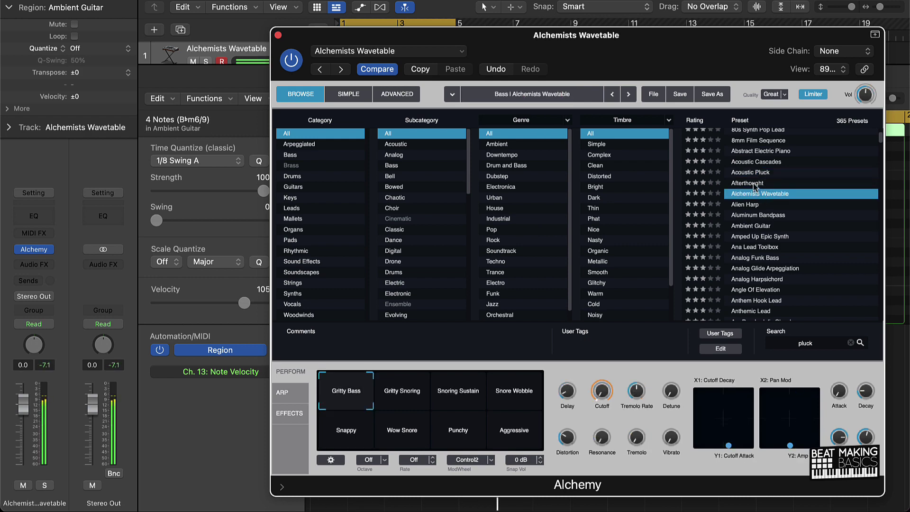
left_click(756, 184)
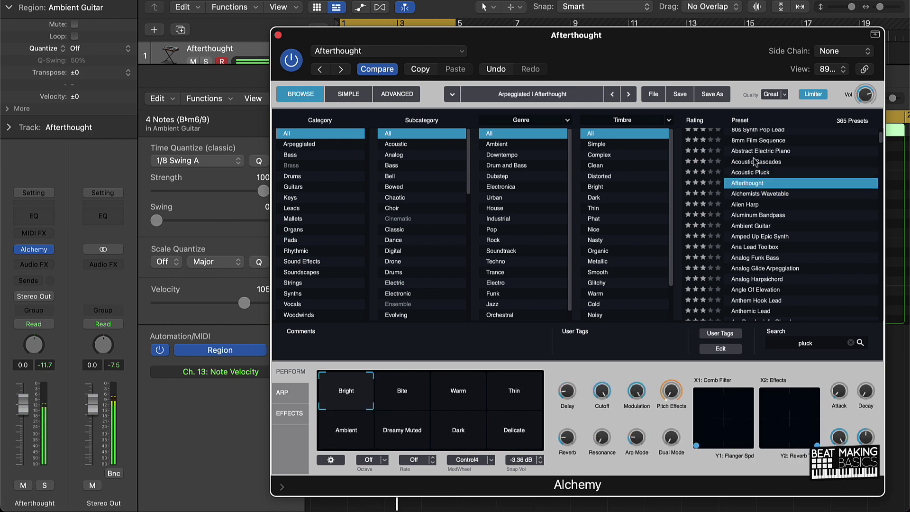
left_click(278, 35)
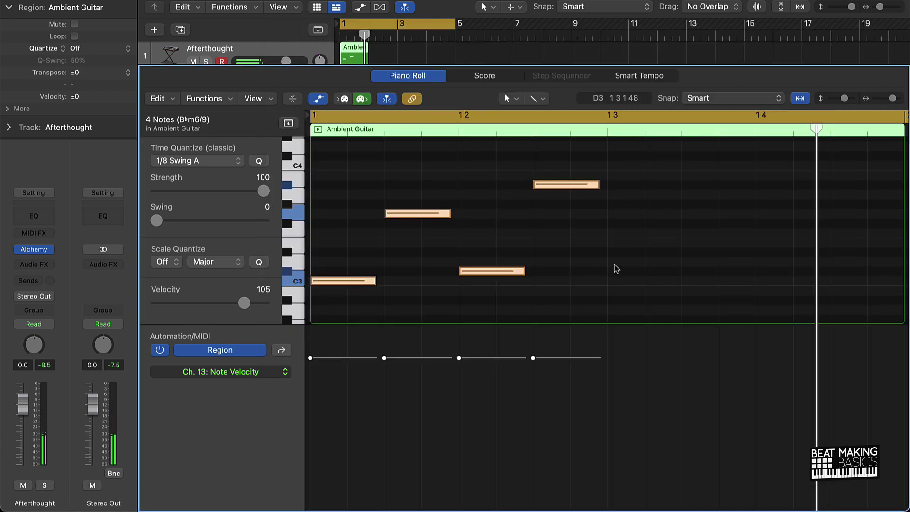
Step: Play the four-note pattern with the Afterthought sound and reselect all of its notes
scroll(613, 266, "right", 3)
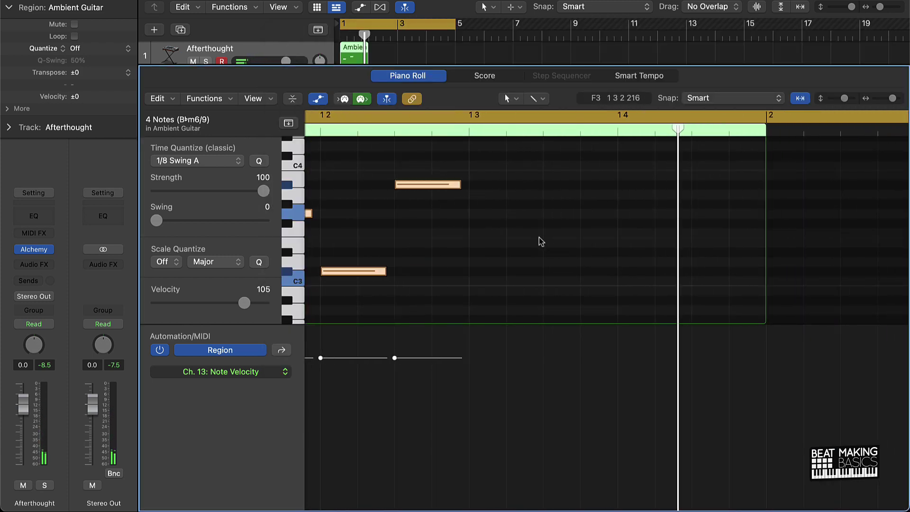
scroll(505, 247, "left", 3)
key("space")
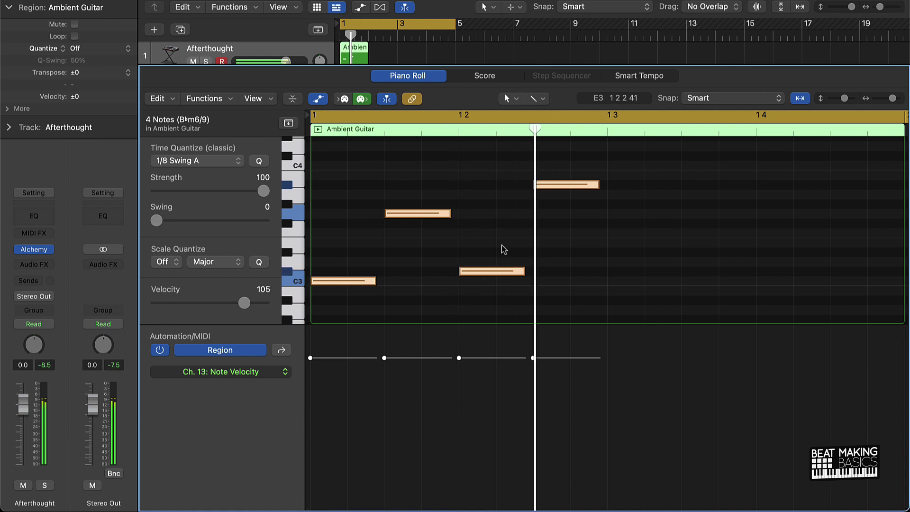
left_click(519, 249)
key("super+a")
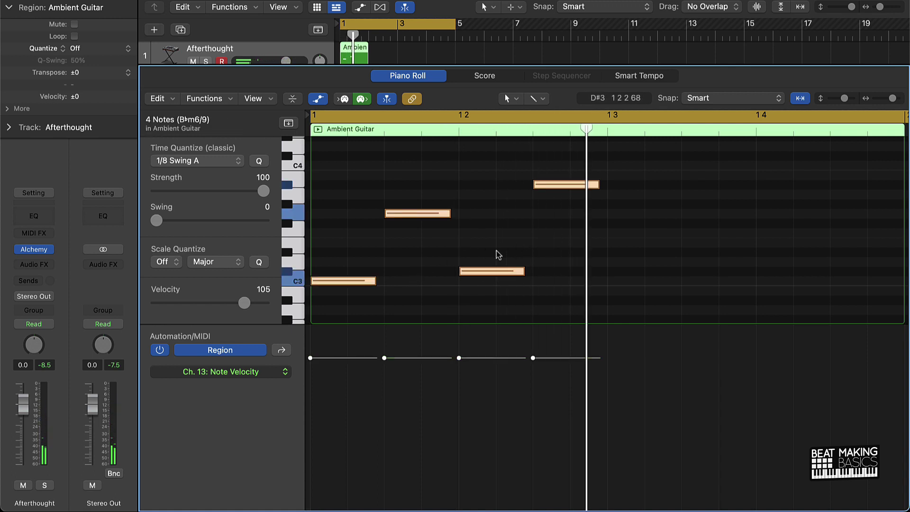
Step: Extend the melody region to two bars and place a short C4 note at the start of bar 2
left_click(727, 199)
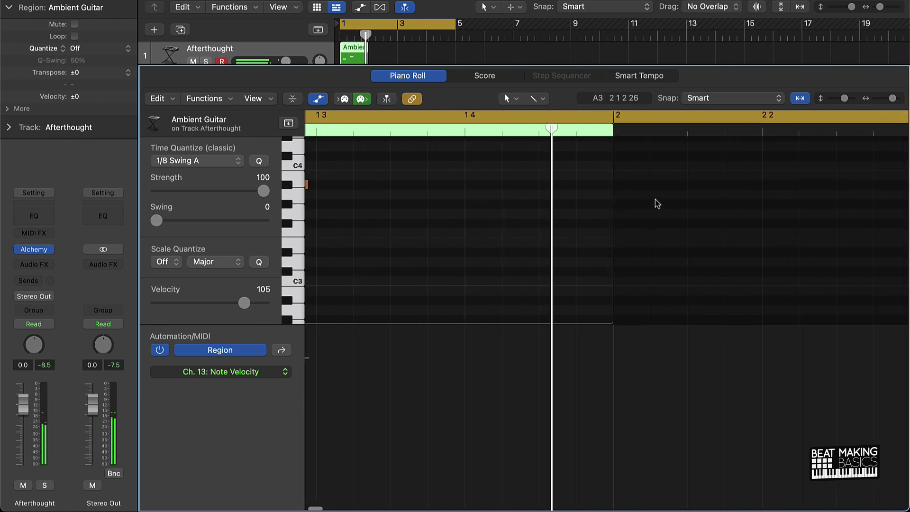
left_click(630, 195)
left_click_drag(625, 189, 624, 167)
scroll(634, 186, "up", 3)
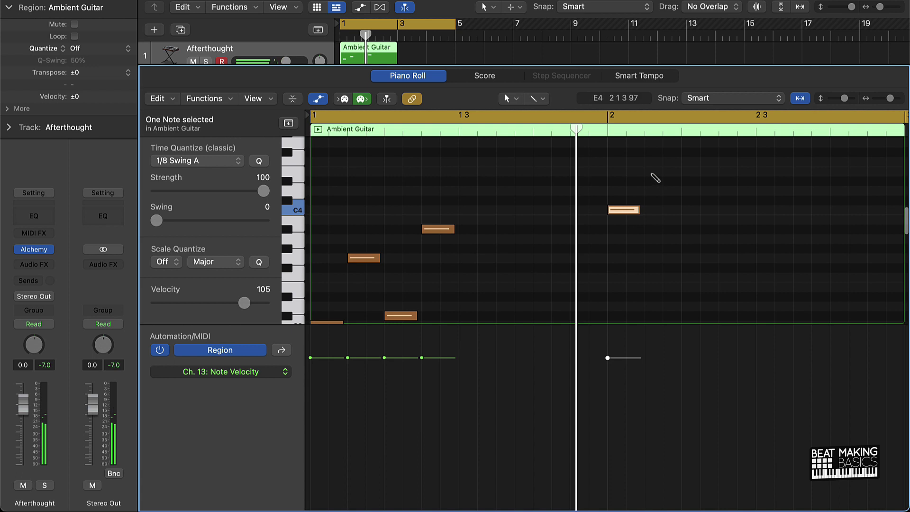
Step: Add short notes F4, C#4 and A#4 at half-beat spacing behind the C4 in bar 2, and play the melody from the beginning
left_click(649, 162, "super")
scroll(666, 180, "up", 2)
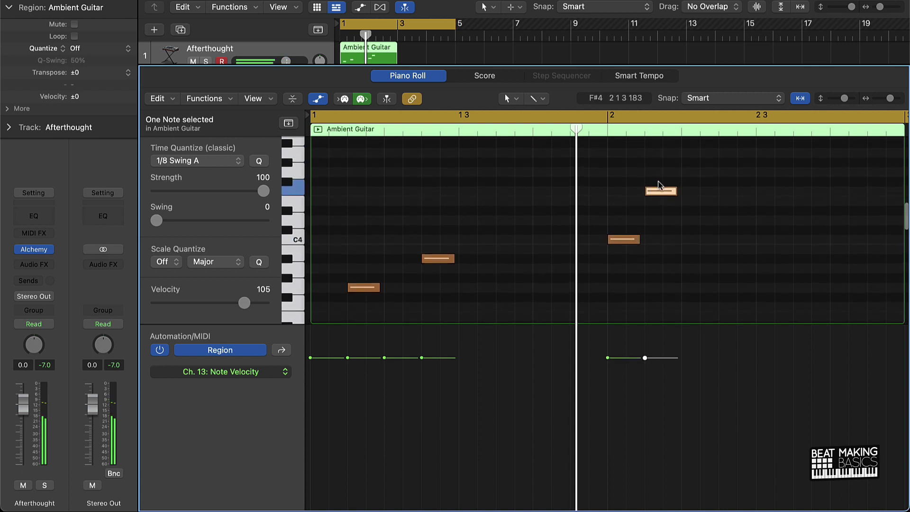
left_click(691, 238, "super")
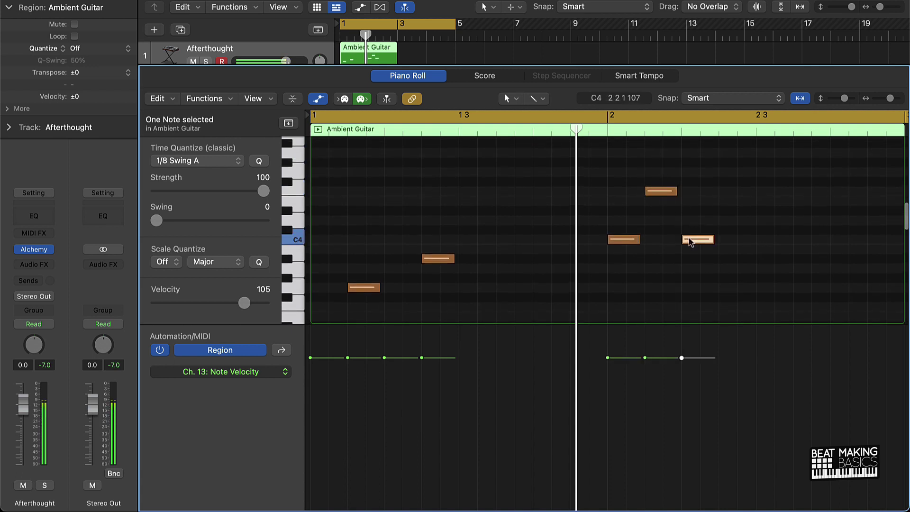
left_click_drag(697, 237, 697, 229)
scroll(750, 192, "up", 3)
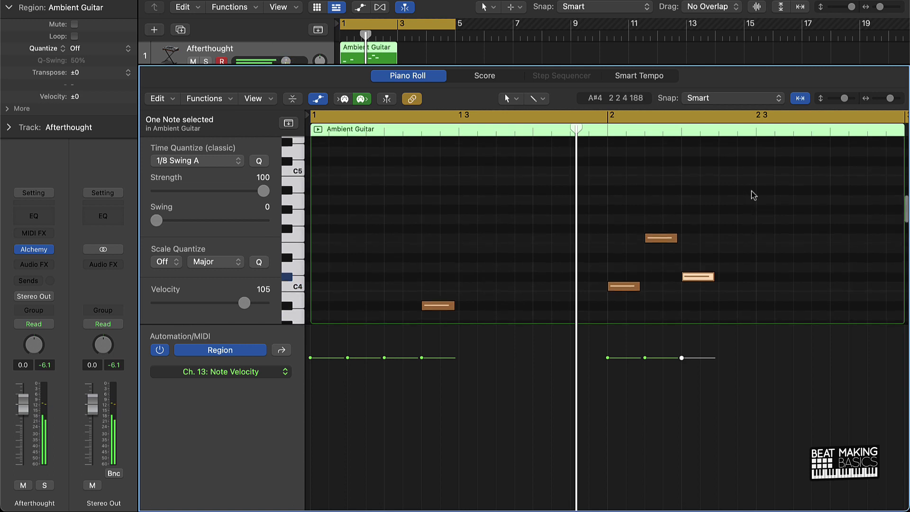
left_click(727, 189, "super")
key("Return")
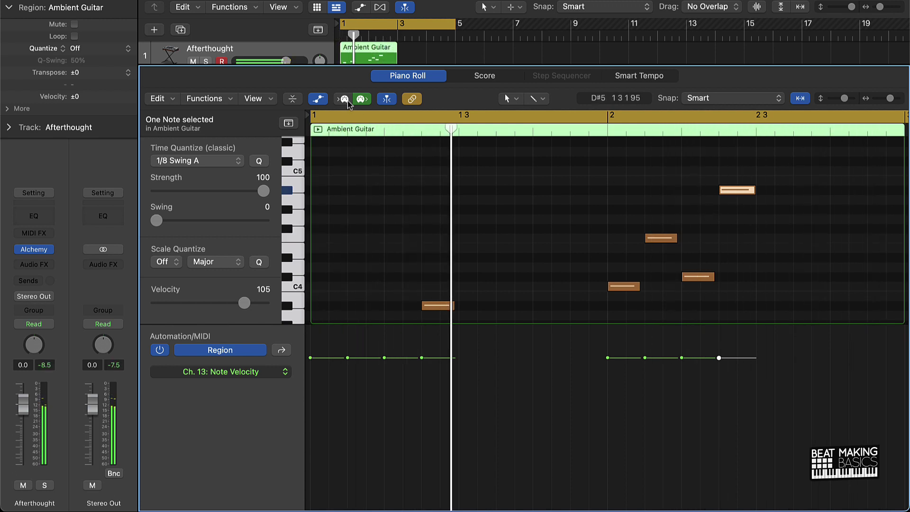
Step: Close the Piano Roll, copy the two-bar melody region to bar 3, and join both into one four-bar region
key("e")
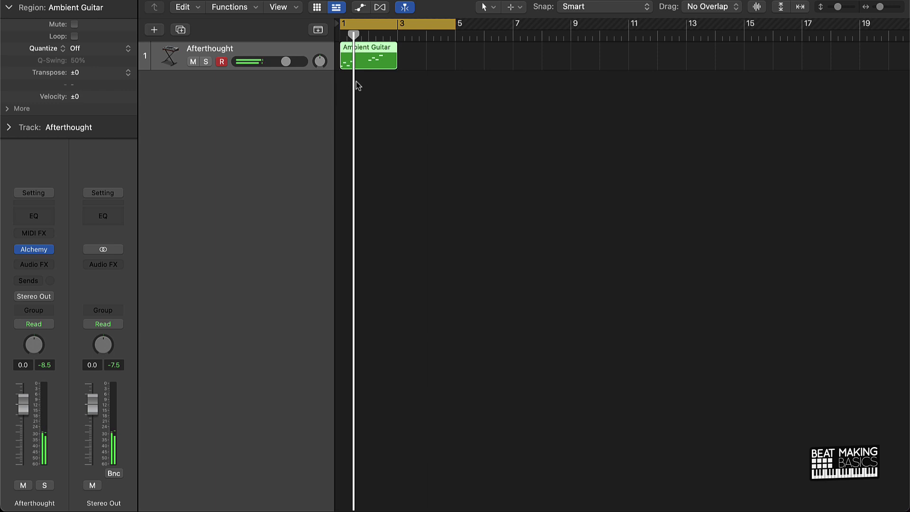
left_click_drag(349, 58, 377, 58)
key("super+j")
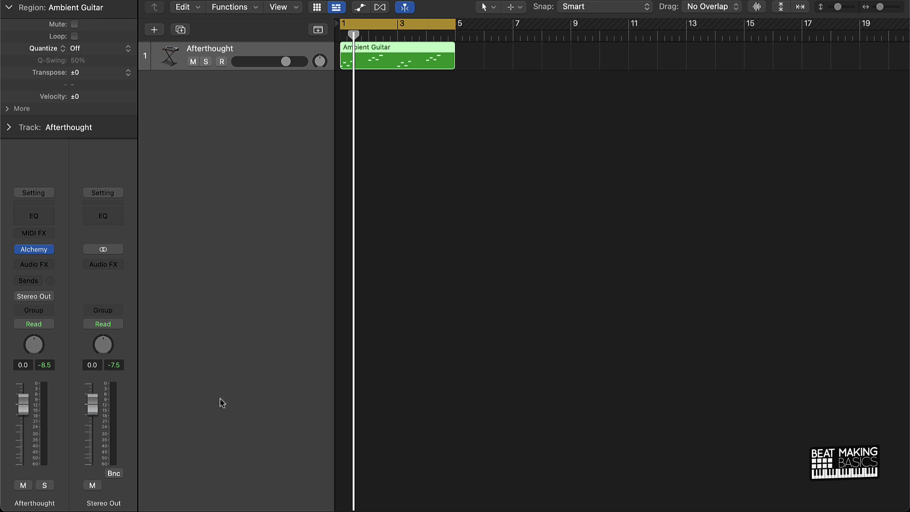
Step: Add a Channel EQ to the melody track with a 48 dB/oct low cut at 272 Hz and a high cut at about 7650 Hz
left_click(38, 217)
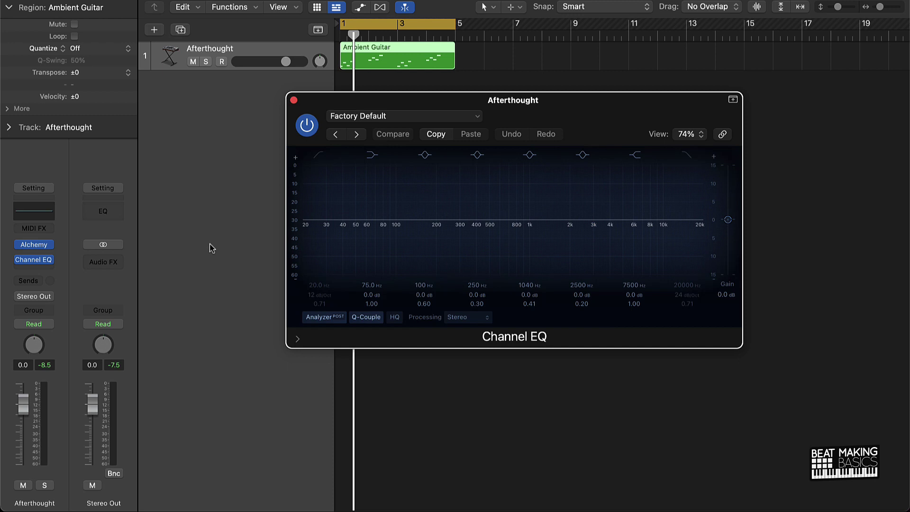
left_click(318, 155)
mouse_move(321, 294)
left_mouse_down()
mouse_move(328, 301)
mouse_move(319, 265)
mouse_move(319, 291)
left_mouse_up()
key("space")
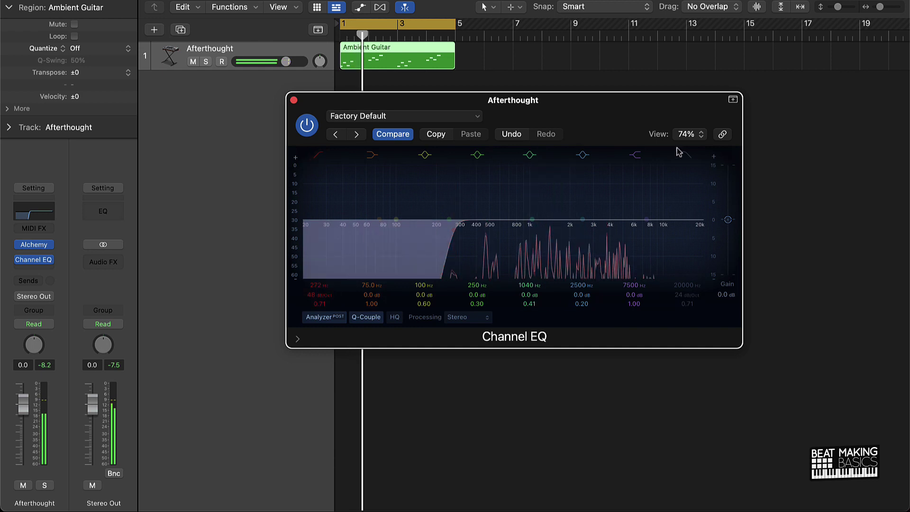
mouse_move(684, 285)
left_mouse_down()
mouse_move(684, 308)
mouse_move(683, 288)
left_mouse_up()
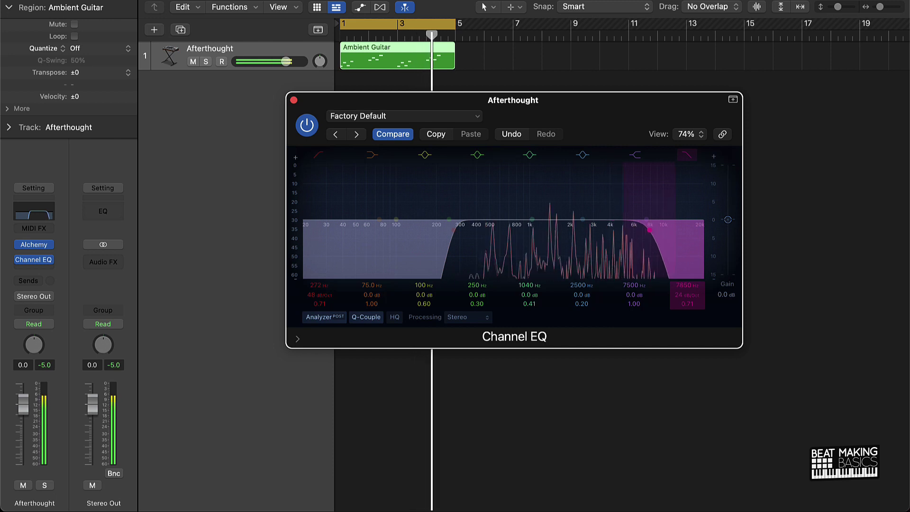
left_click(293, 100)
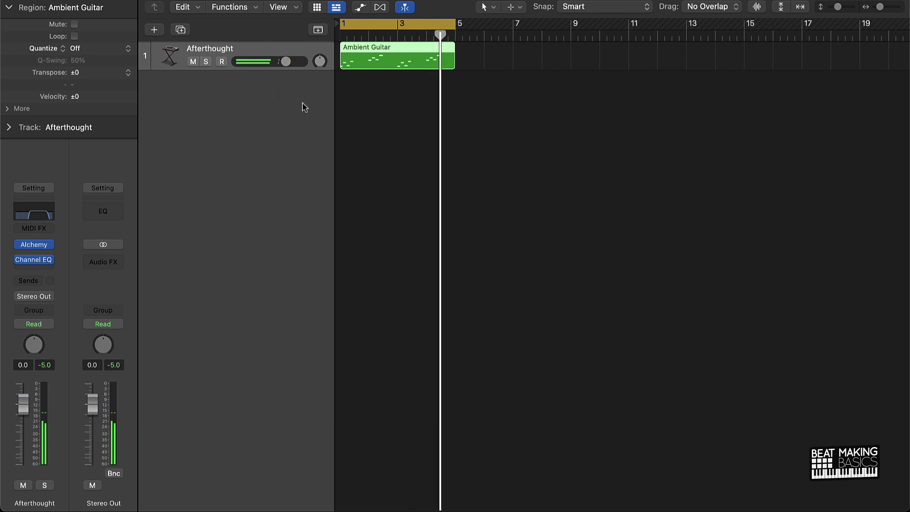
Step: Insert a stereo Pitch Shifter after the Channel EQ on the melody track
left_click(47, 268)
mouse_move(66, 421)
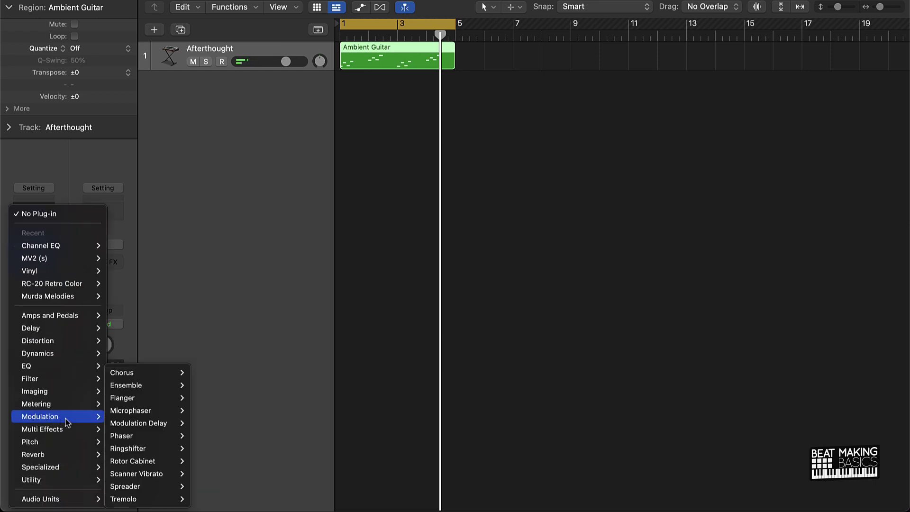
mouse_move(53, 448)
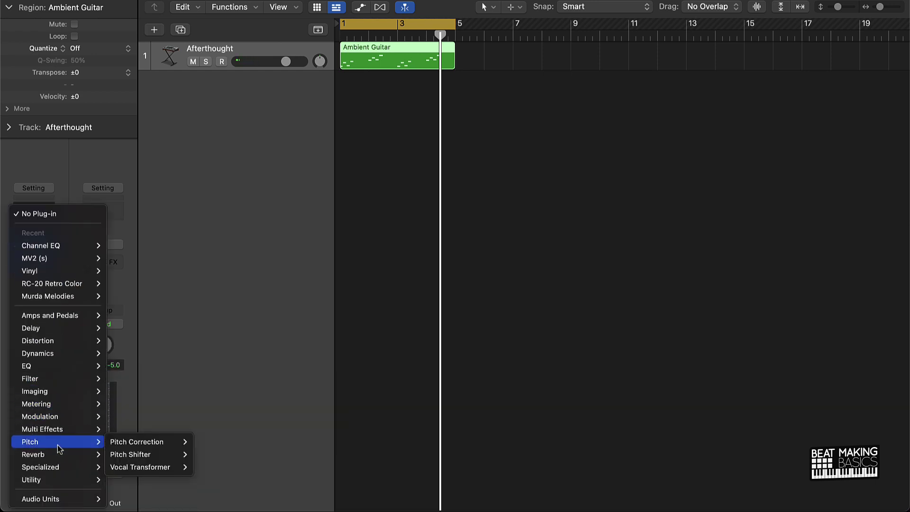
mouse_move(164, 457)
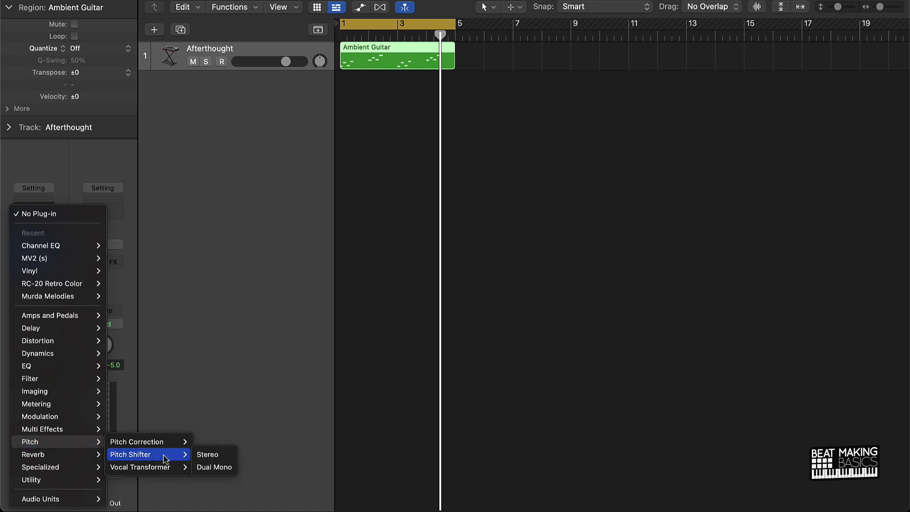
left_click(201, 455)
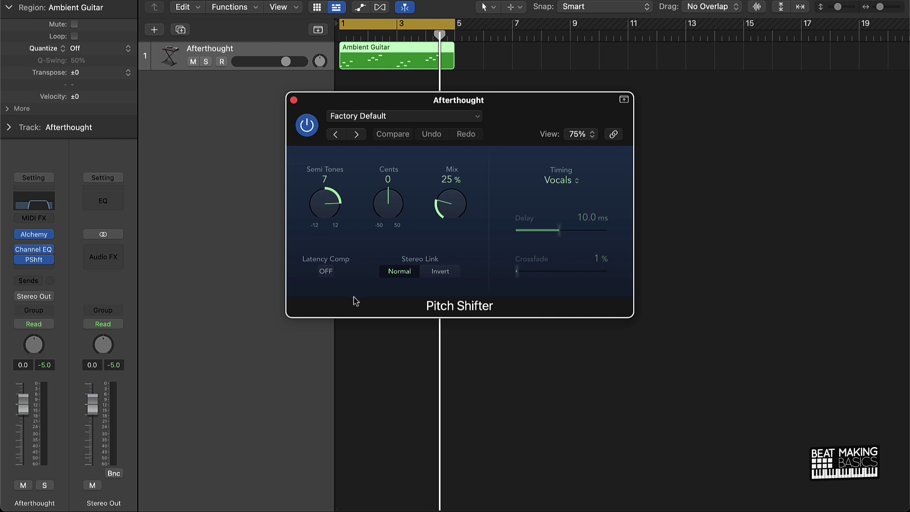
Step: Set the Pitch Shifter to 0 semitones, -25 cents and 75 % mix while the melody plays, and close its window
left_click_drag(334, 203, 325, 256)
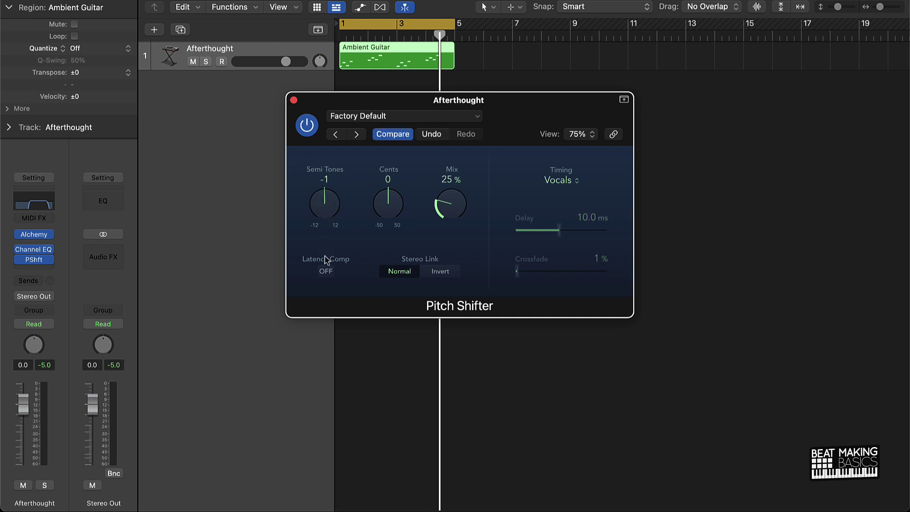
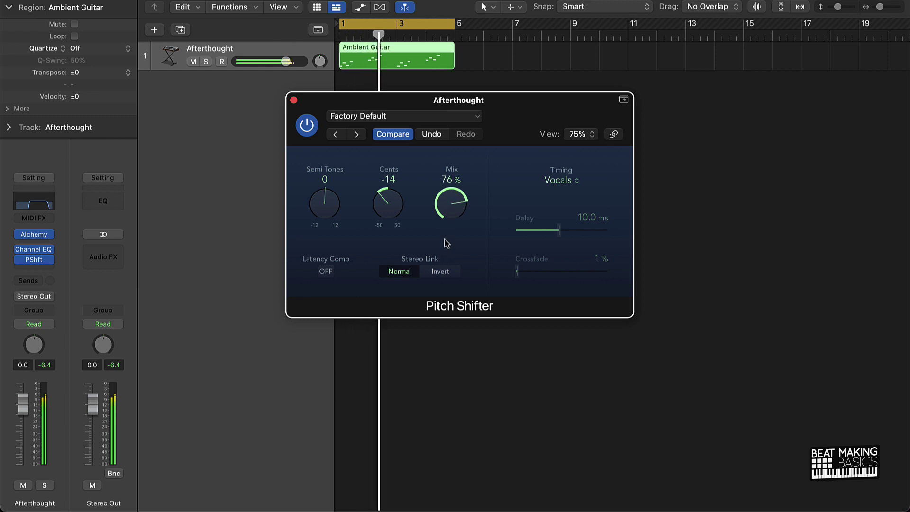
left_click_drag(391, 211, 371, 237)
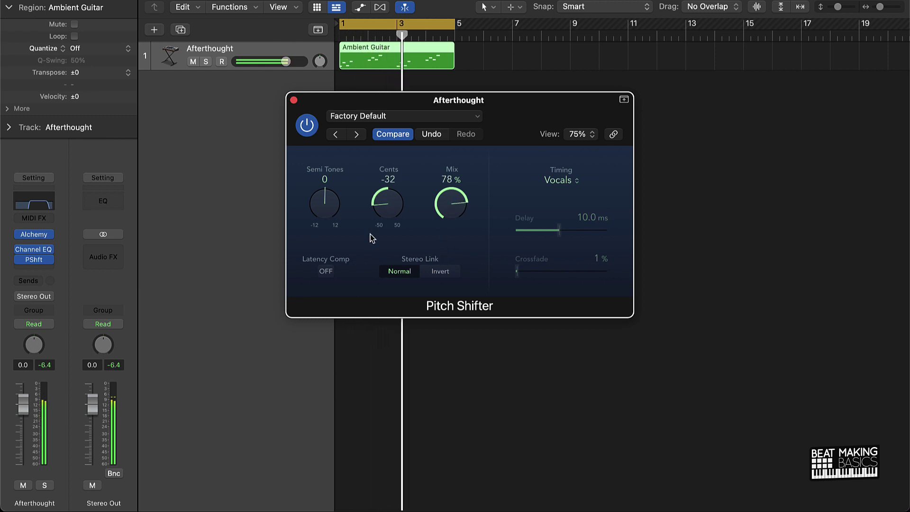
left_click_drag(453, 208, 454, 211)
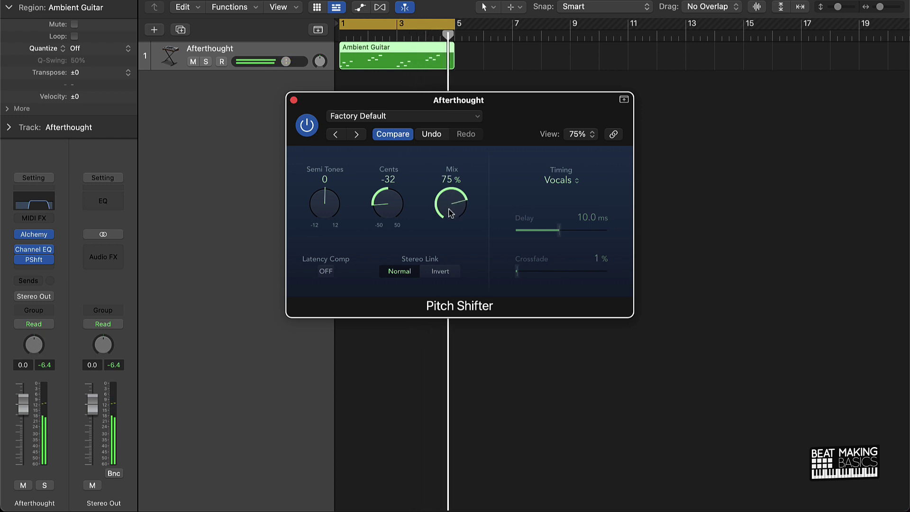
left_click_drag(385, 209, 389, 194)
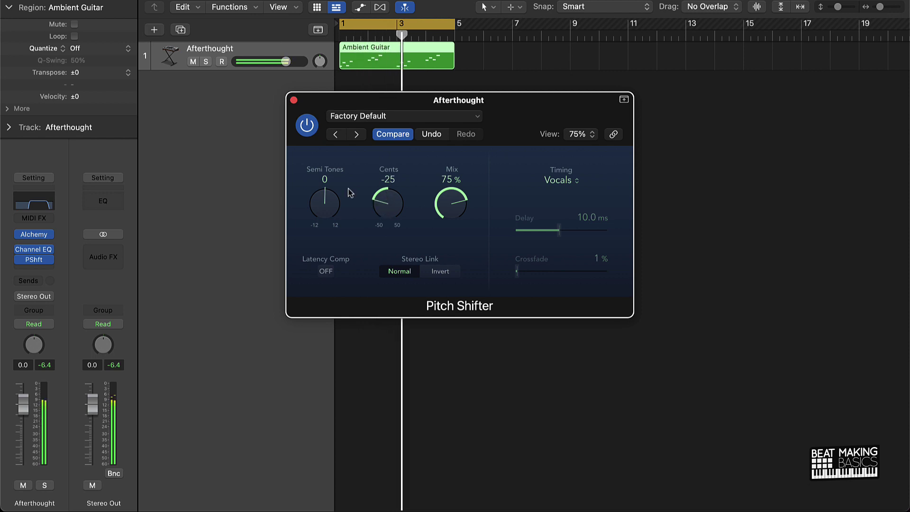
left_click(294, 100)
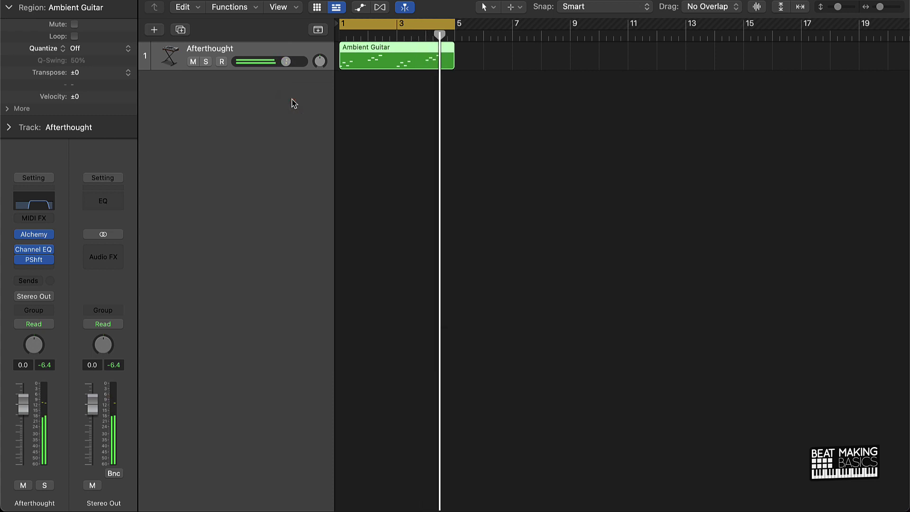
Step: Insert the Phat FX multi-effect after the Pitch Shifter on the Afterthought track
left_click(375, 96)
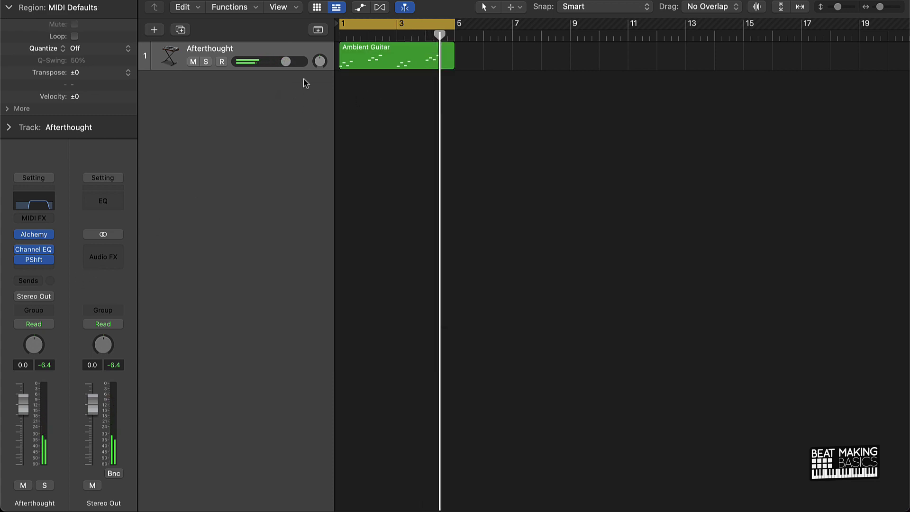
left_click(45, 268)
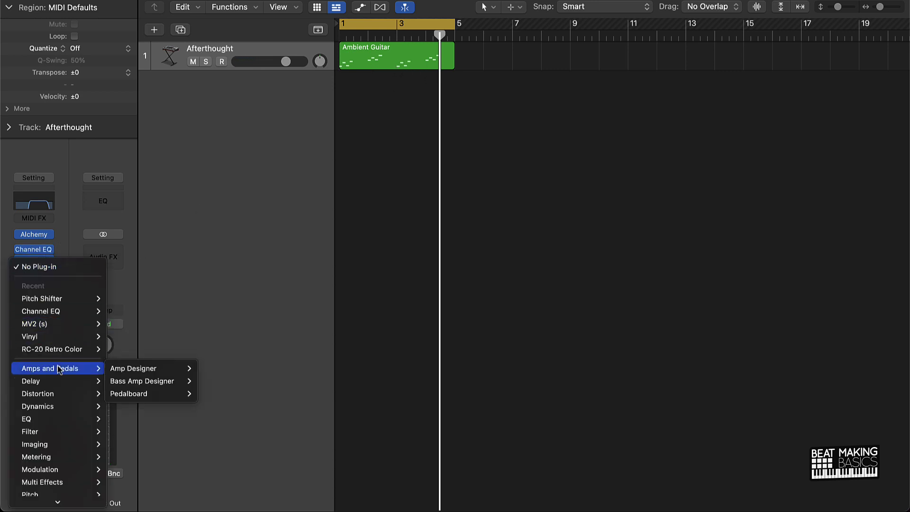
mouse_move(95, 365)
mouse_move(43, 415)
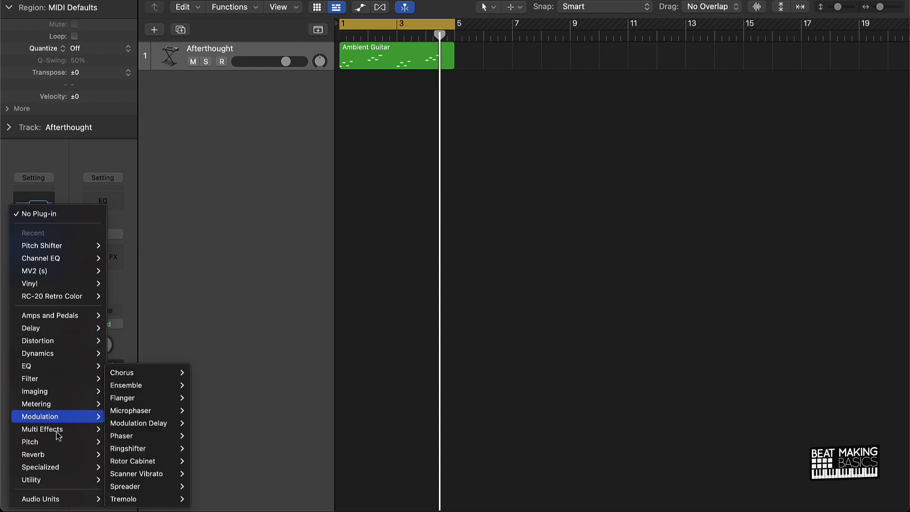
mouse_move(55, 458)
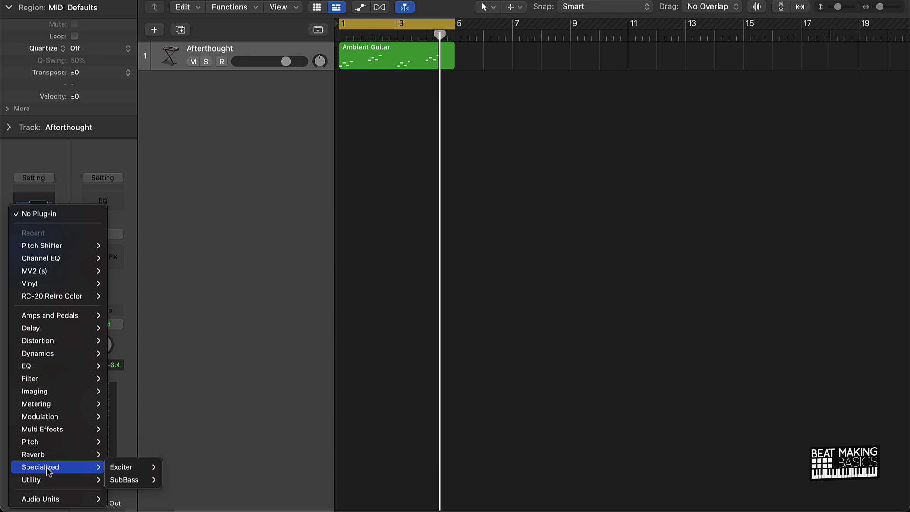
mouse_move(53, 486)
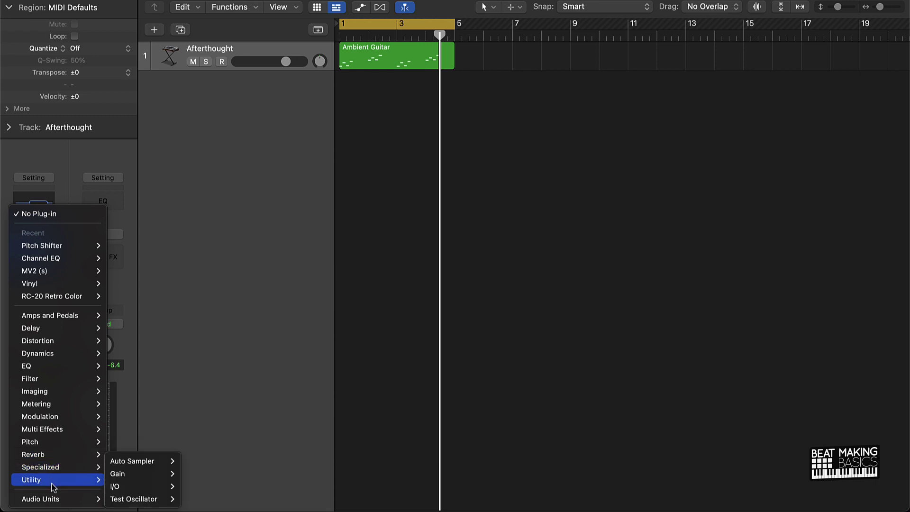
mouse_move(49, 433)
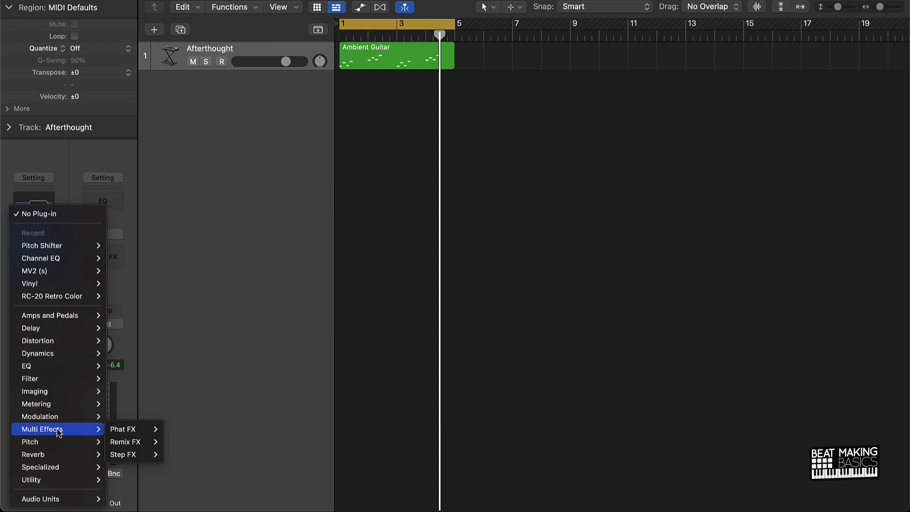
mouse_move(135, 432)
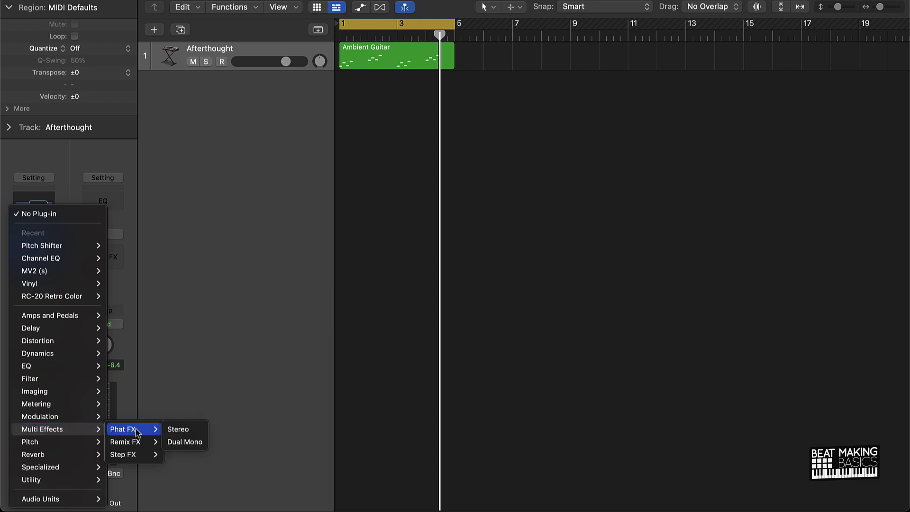
left_click(193, 440)
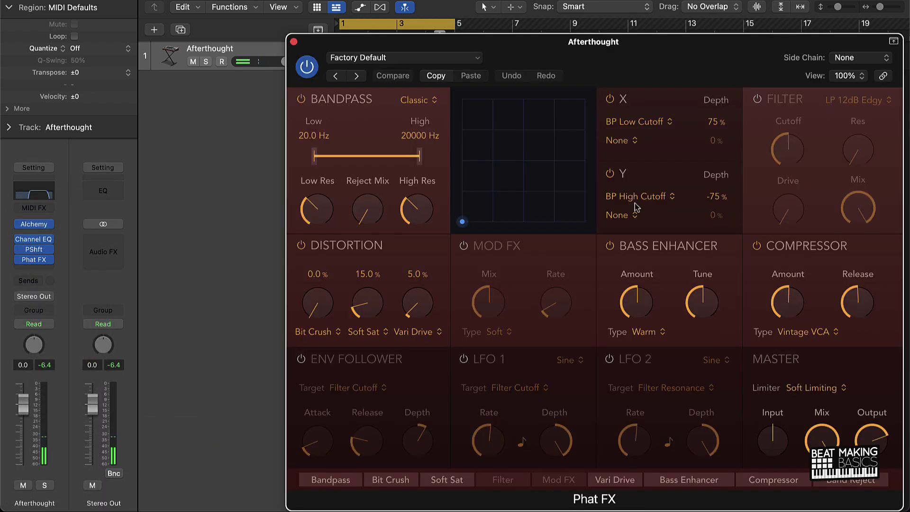
Step: Audition the Phat FX presets one after another while the melody plays, and settle on Sharp Spike
left_click_drag(648, 63, 522, 89)
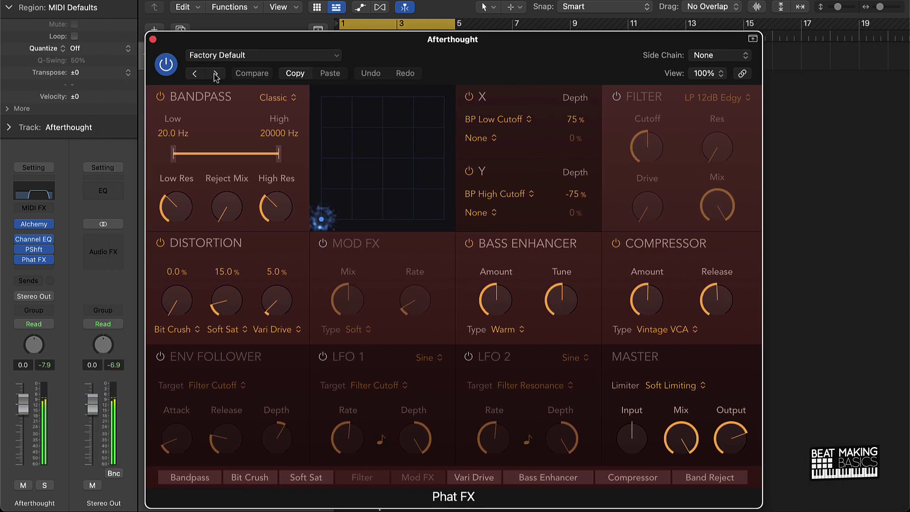
left_click(216, 75)
left_click(215, 75)
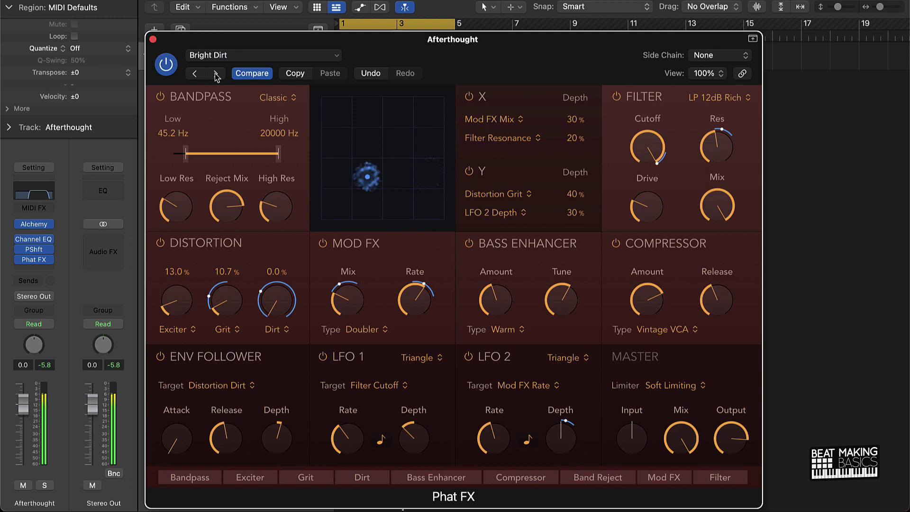
left_click(215, 75)
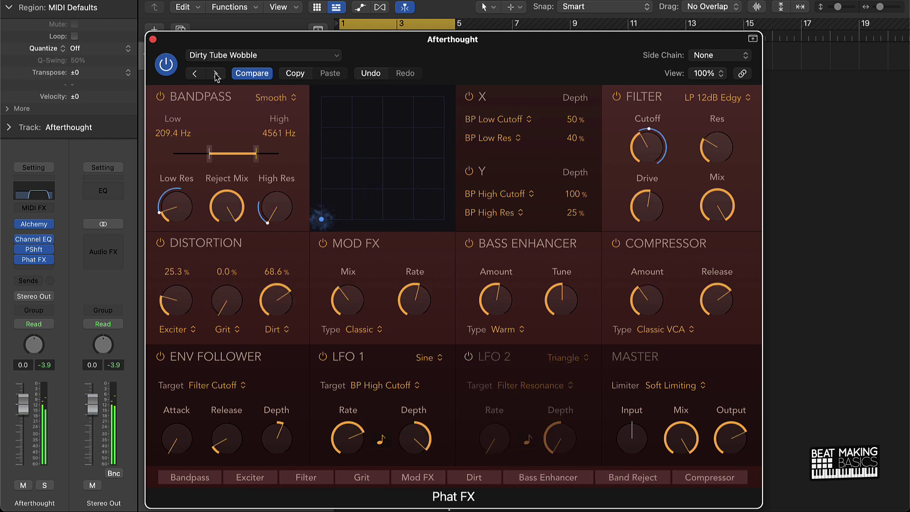
left_click_drag(255, 158, 196, 165)
left_click(215, 74)
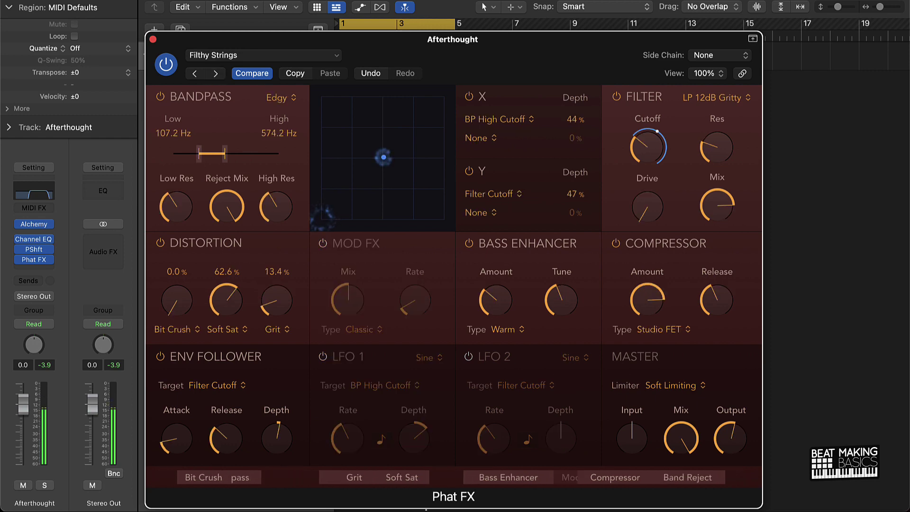
left_click(215, 73)
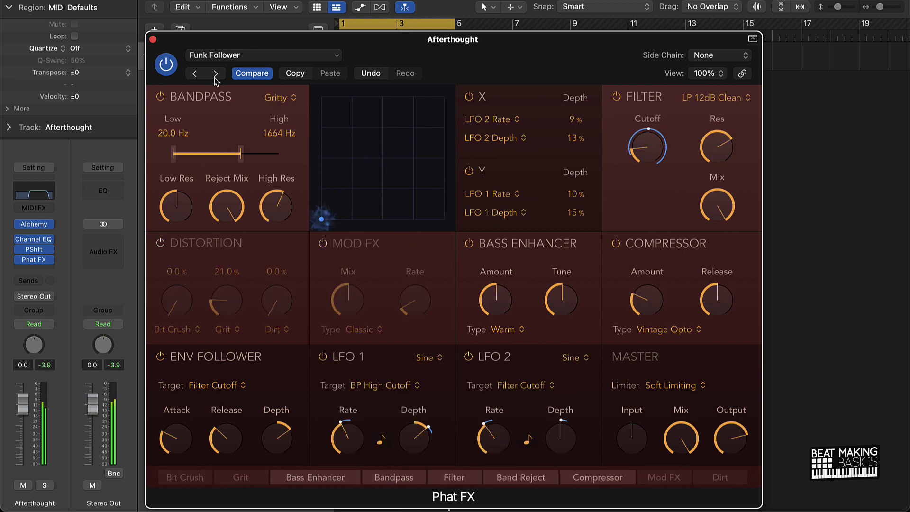
left_click(215, 75)
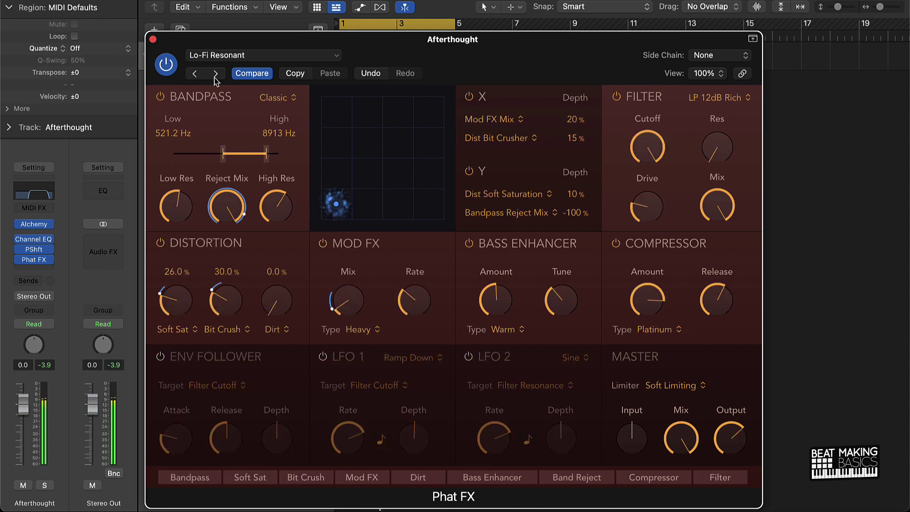
left_click(215, 74)
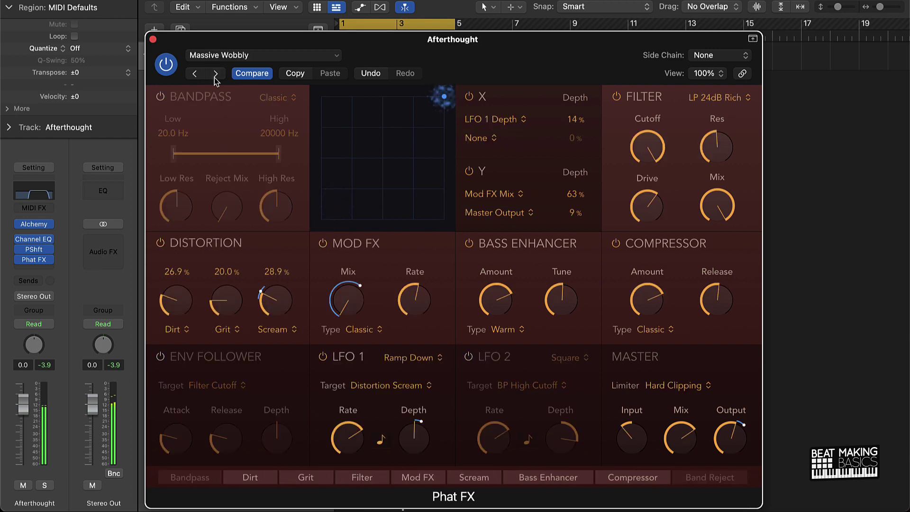
left_click(214, 77)
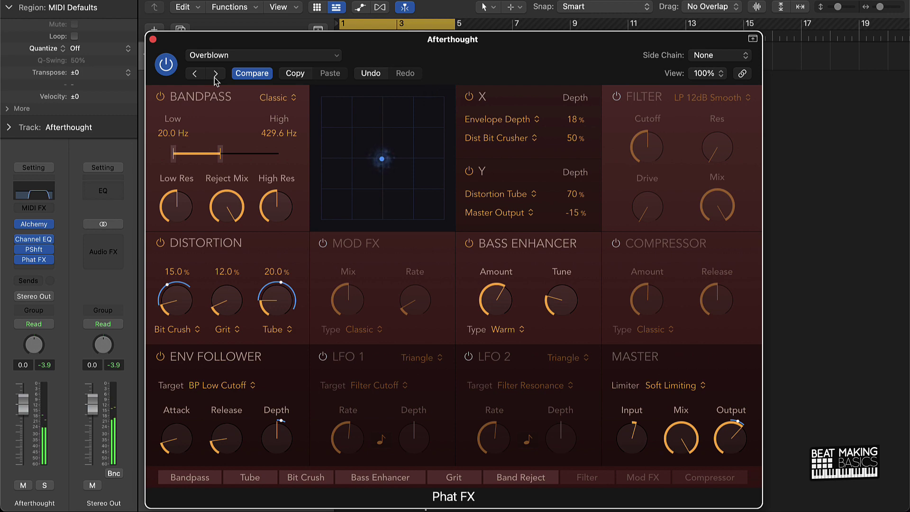
left_click(215, 78)
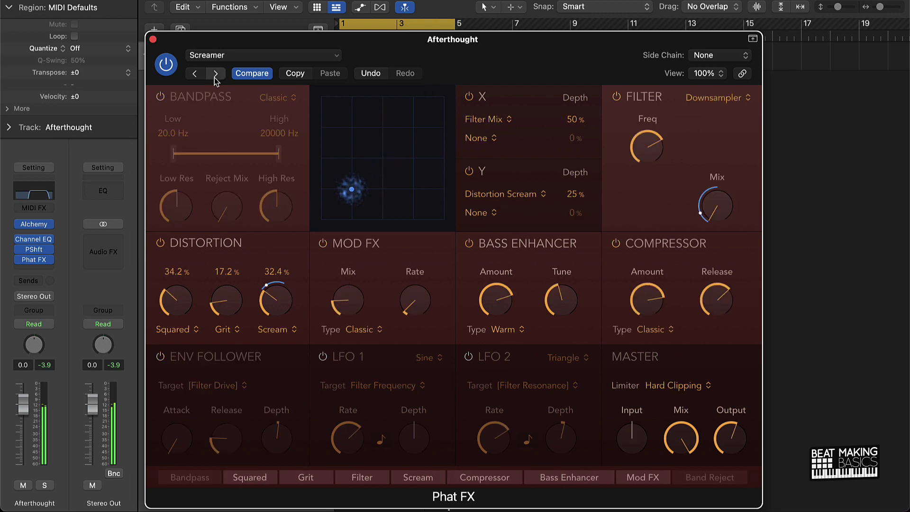
left_click(215, 75)
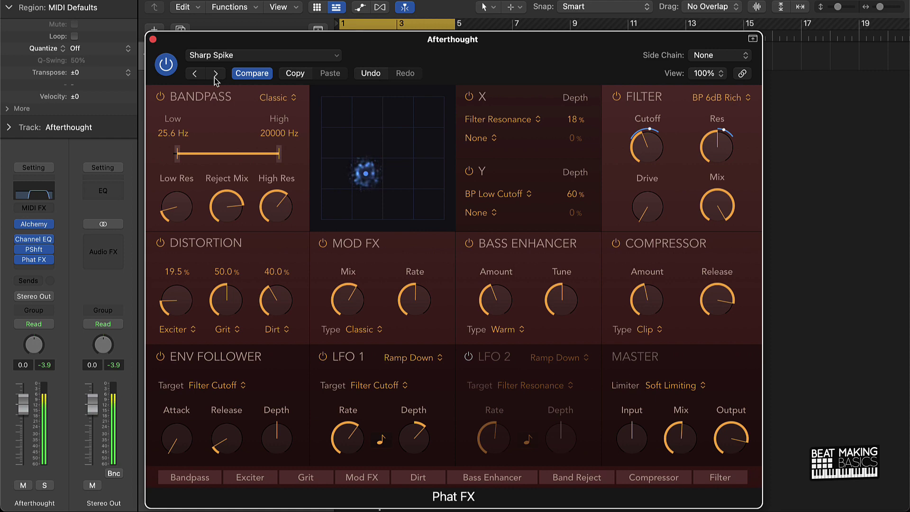
Step: Move the Channel EQ to the end of the effects chain, after Phat FX, and close the Phat FX window
mouse_move(27, 253)
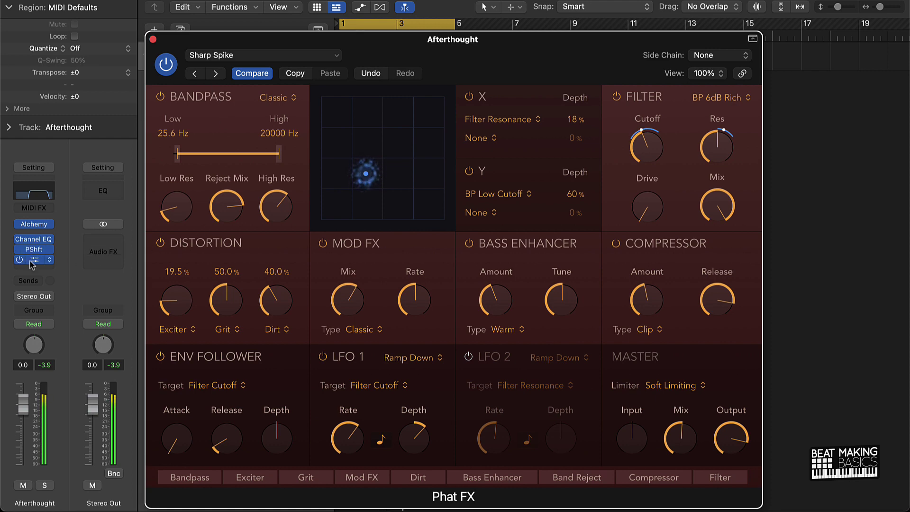
left_click_drag(27, 239, 28, 271)
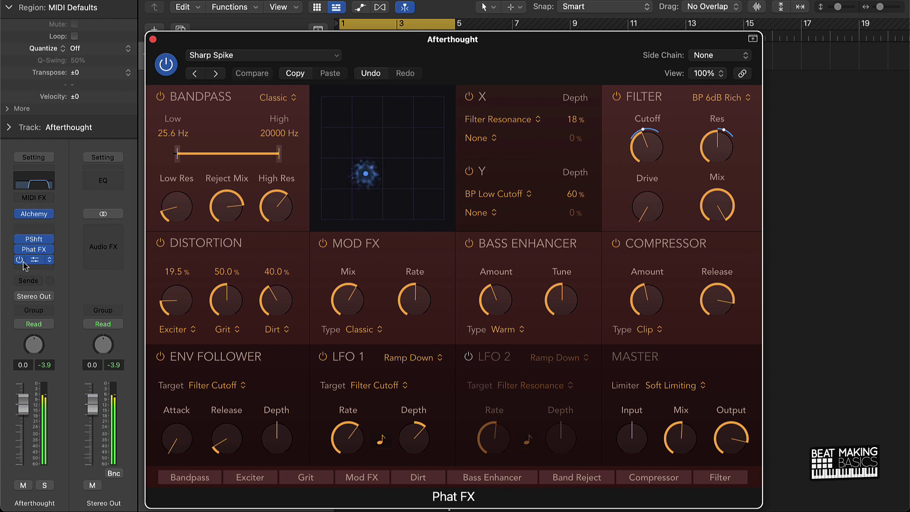
mouse_move(46, 263)
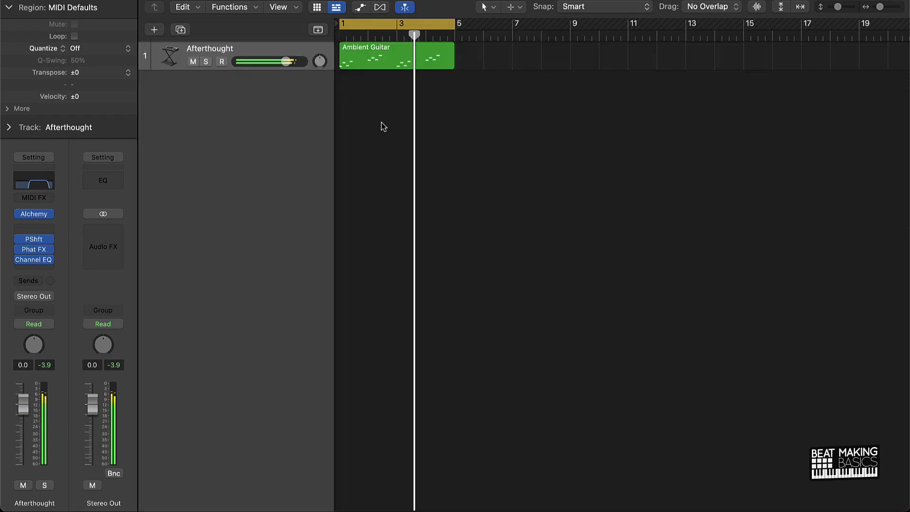
left_click(153, 39)
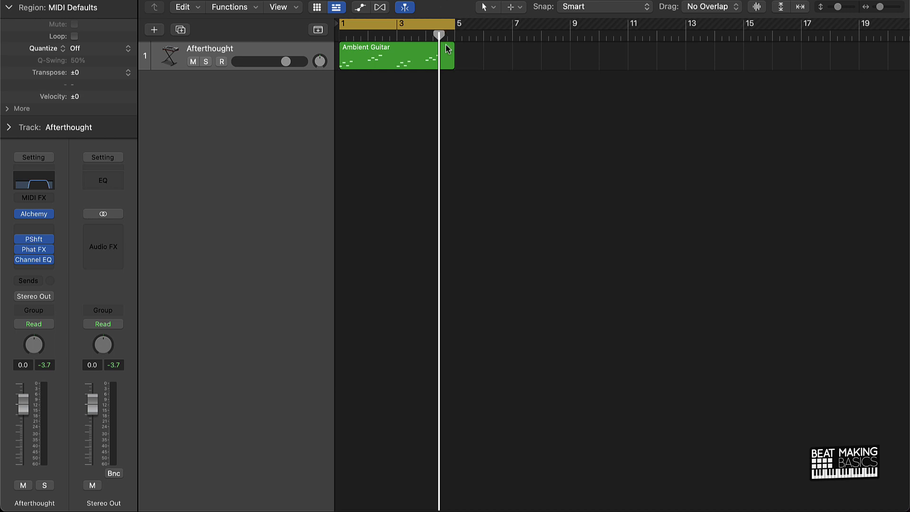
Step: Convert the Ambient Guitar melody region into a new Quick Sampler track and mute the Afterthought track
left_click(404, 67)
left_click_drag(404, 66, 192, 224)
left_click_drag(226, 252, 218, 106)
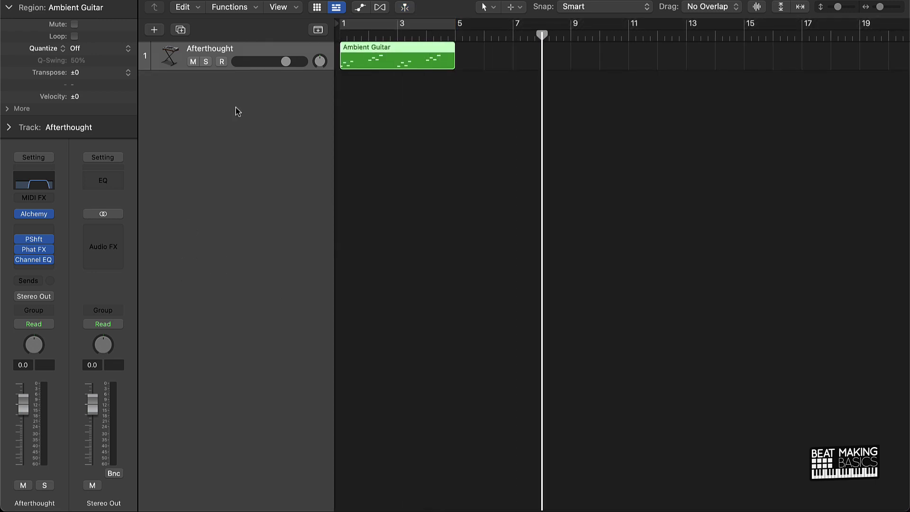
left_click(193, 62)
Step: Set Quick Sampler to Classic mode and turn on Flex with Follow Tempo for the melody sample
left_click(306, 155)
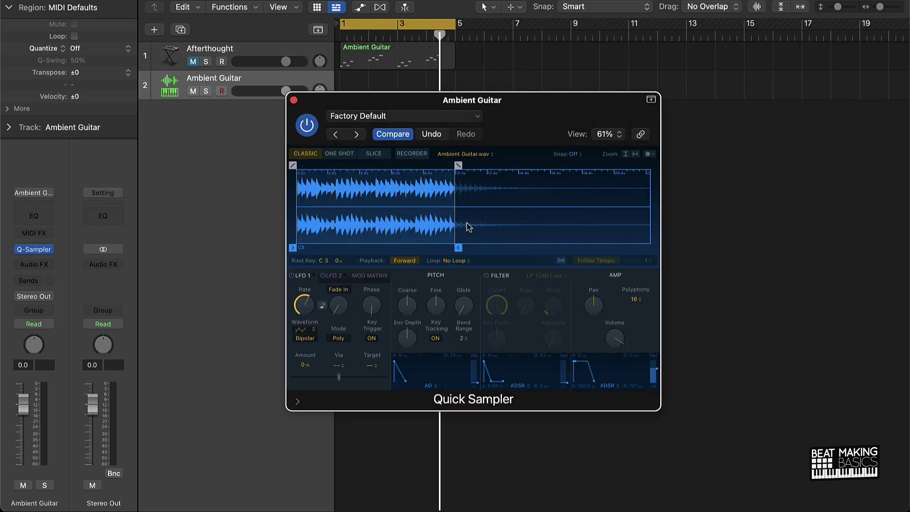
left_click(561, 261)
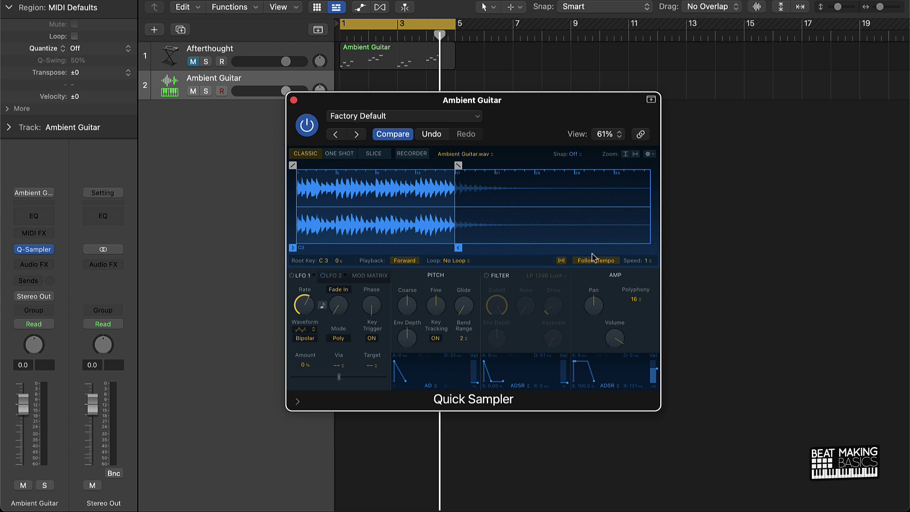
Step: Show the on-screen piano keyboard below Quick Sampler, audition the sample by playing notes, and close the Quick Sampler window
key("super+k")
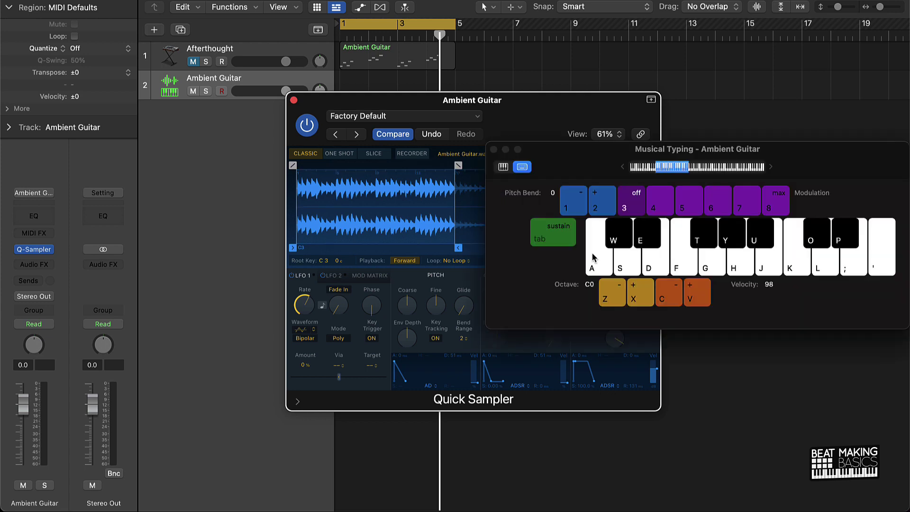
left_click(503, 166)
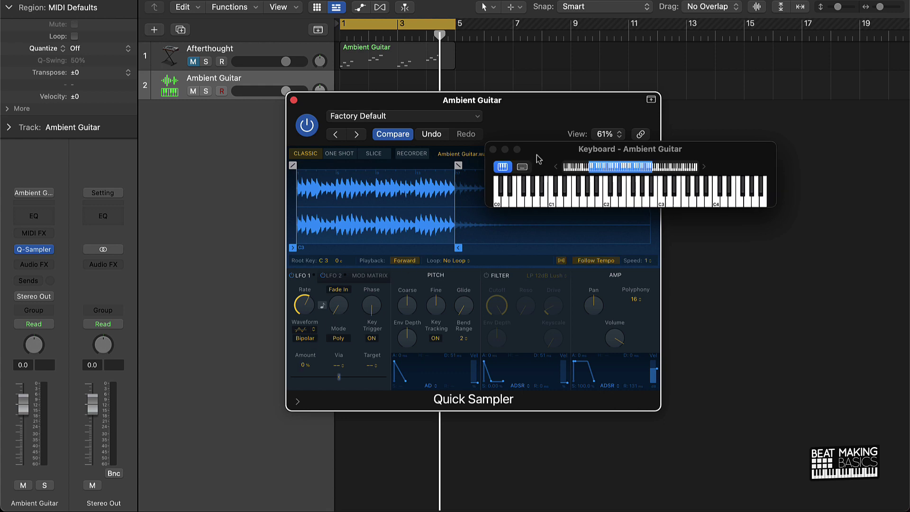
left_click_drag(550, 149, 351, 374)
left_click_drag(502, 100, 502, 52)
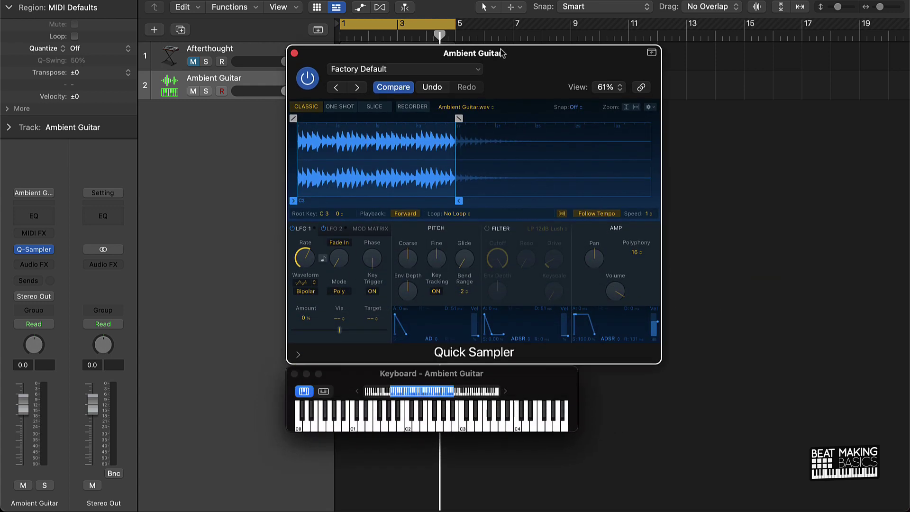
key("a")
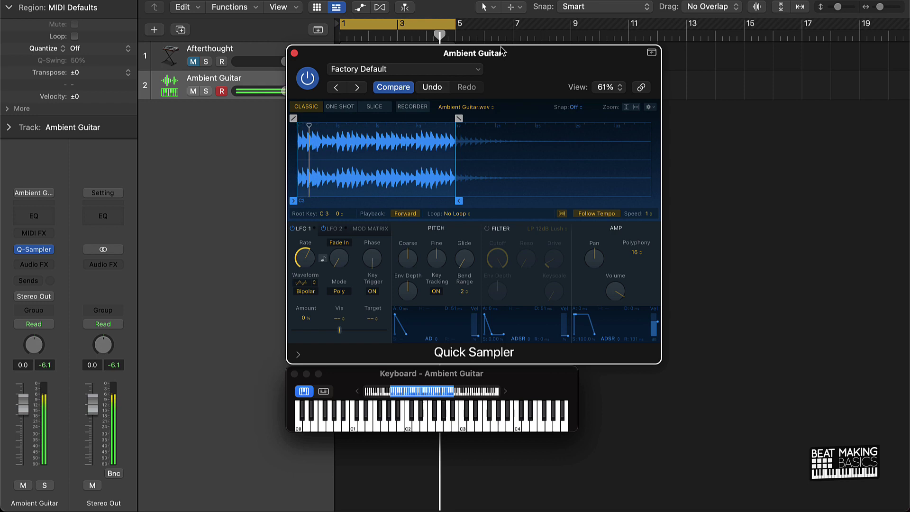
key("a")
key("a")
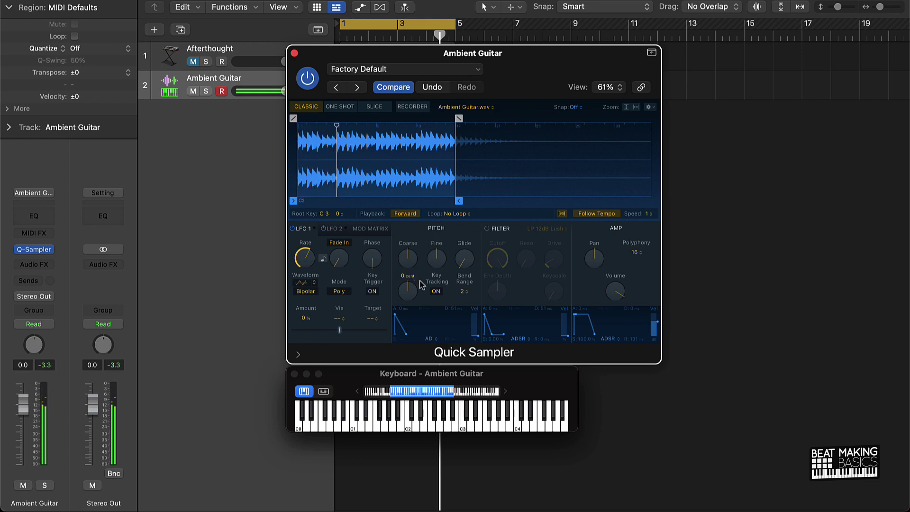
mouse_move(407, 258)
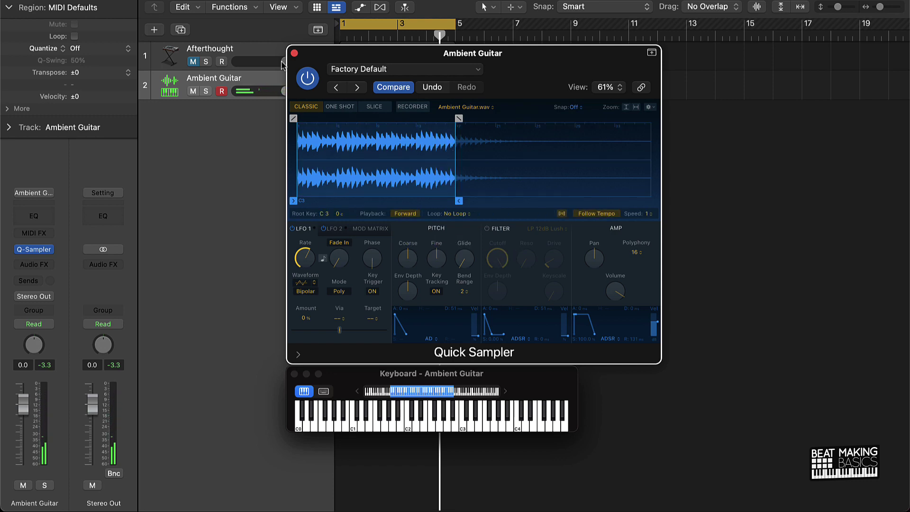
left_click(294, 53)
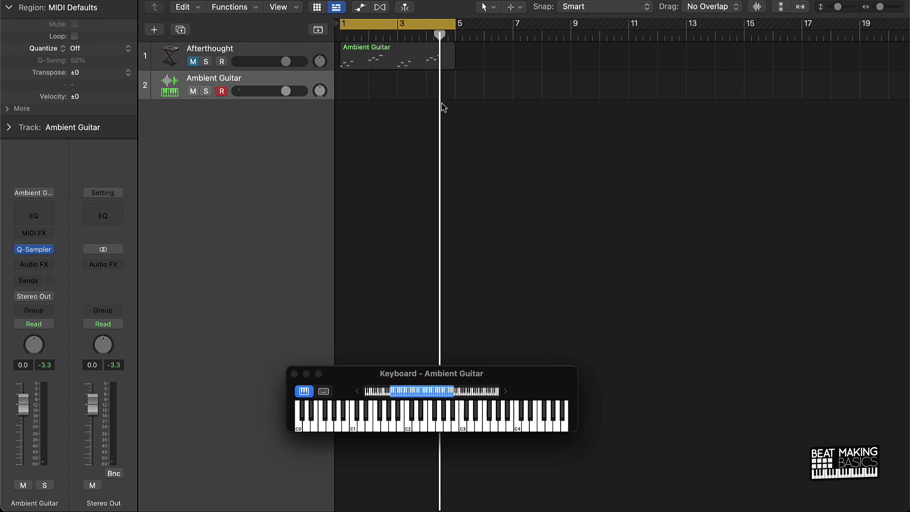
Step: Record one sustained note below C3 across the four-bar cycle on the Ambient Guitar track and open its region in the Piano Roll
key("space")
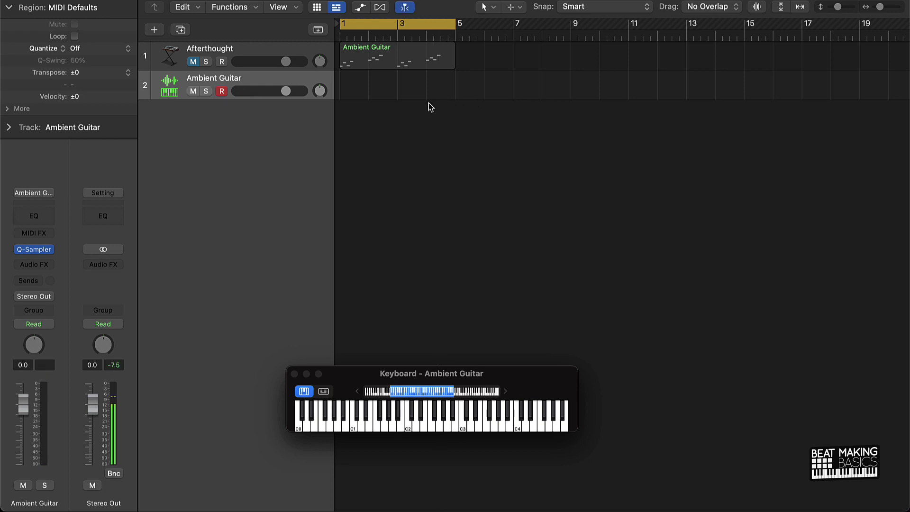
key("space")
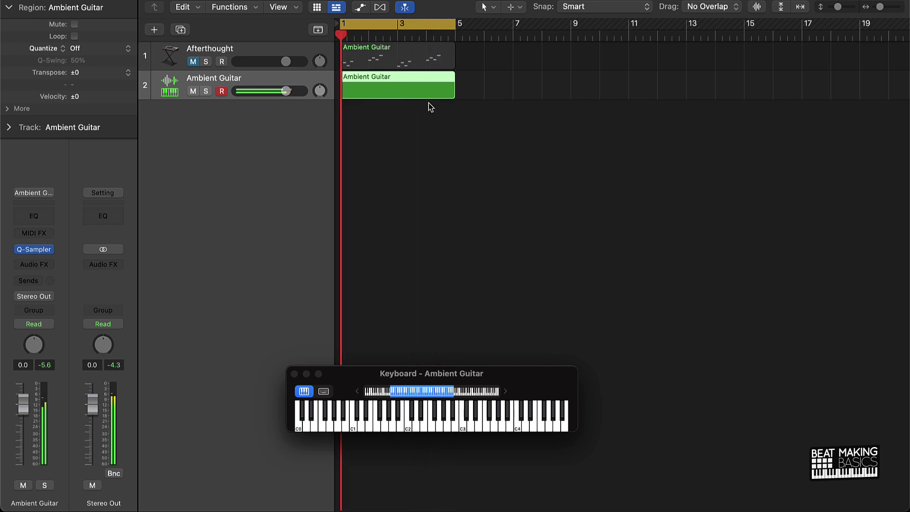
key("space")
double_click(416, 92)
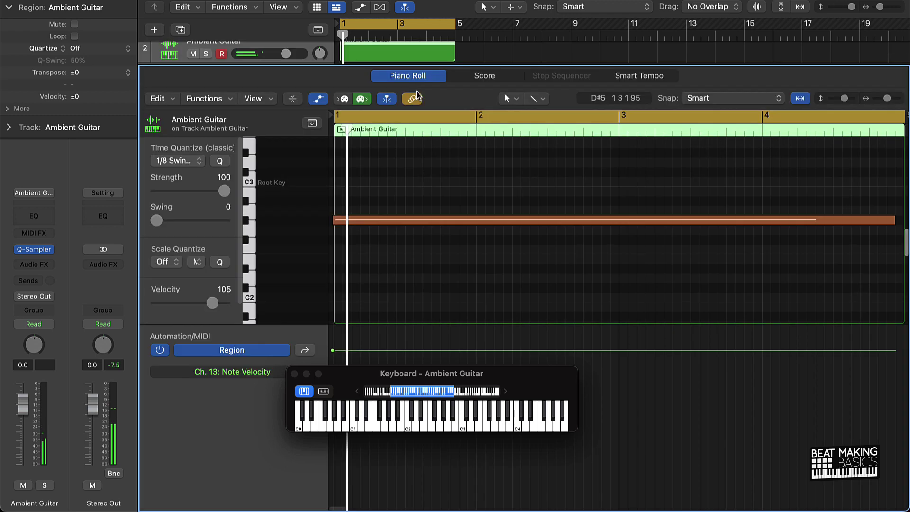
Step: Quantize the sustained note in the Piano Roll, close the editor, and play back the Ambient Guitar region
left_click(440, 220)
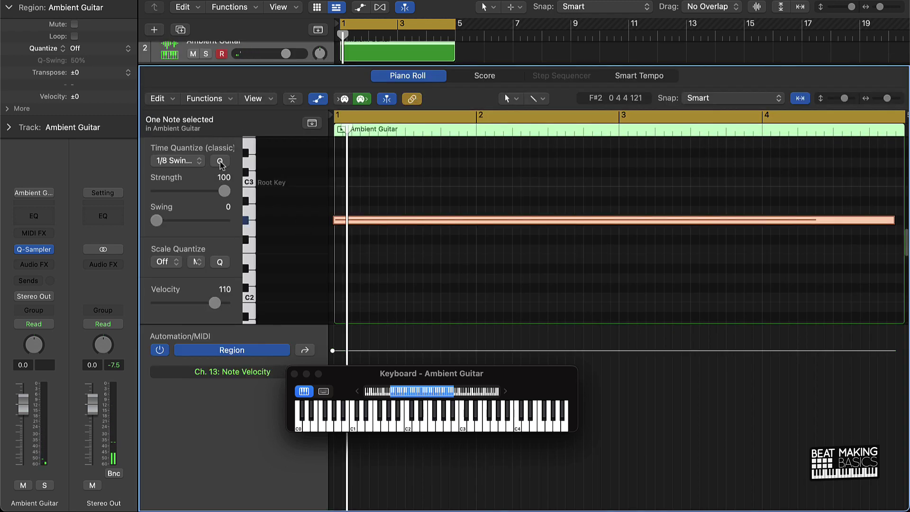
left_click(420, 270)
key("e")
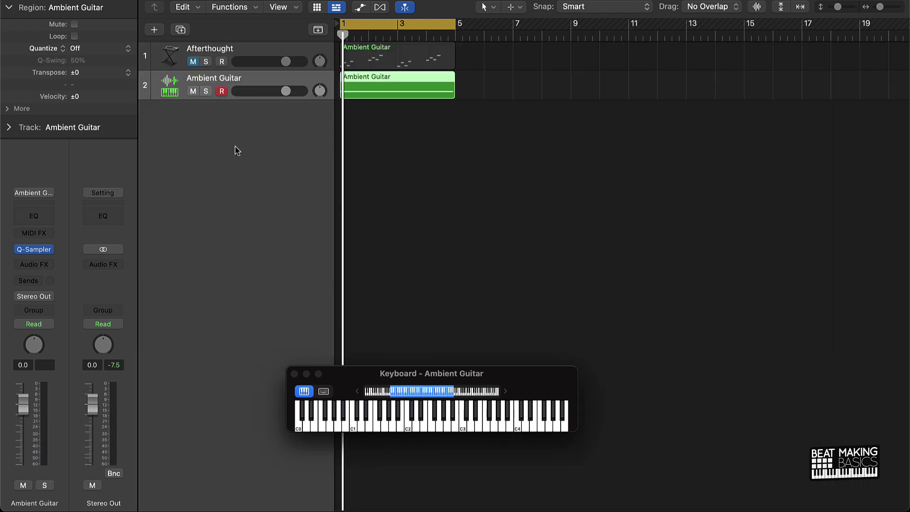
key("space")
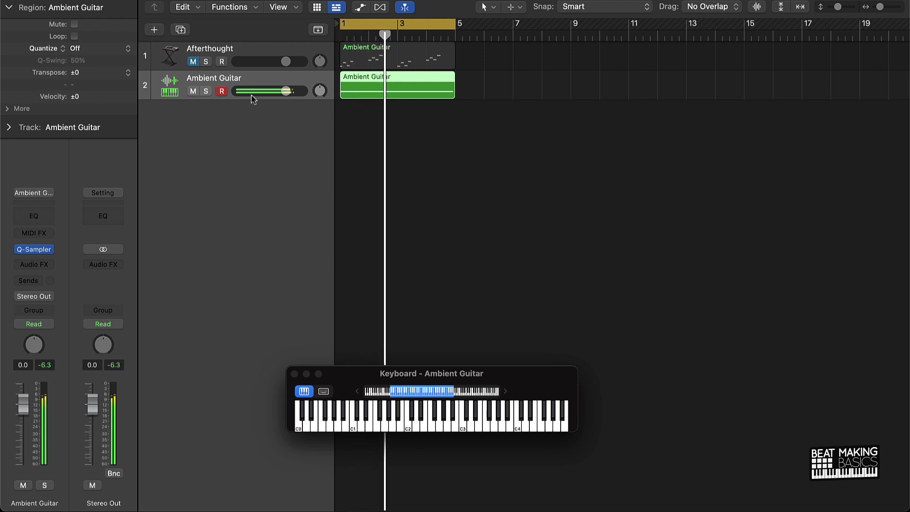
key("space")
Step: Duplicate the Ambient Guitar sampler track with a copy of its region, and raise the copied note about one octave in the Piano Roll
key("super+d")
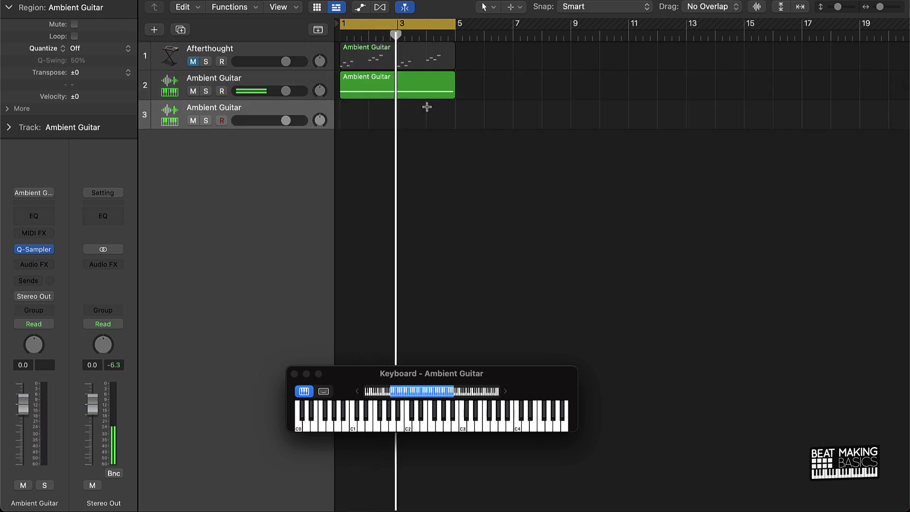
left_click_drag(405, 101, 392, 116)
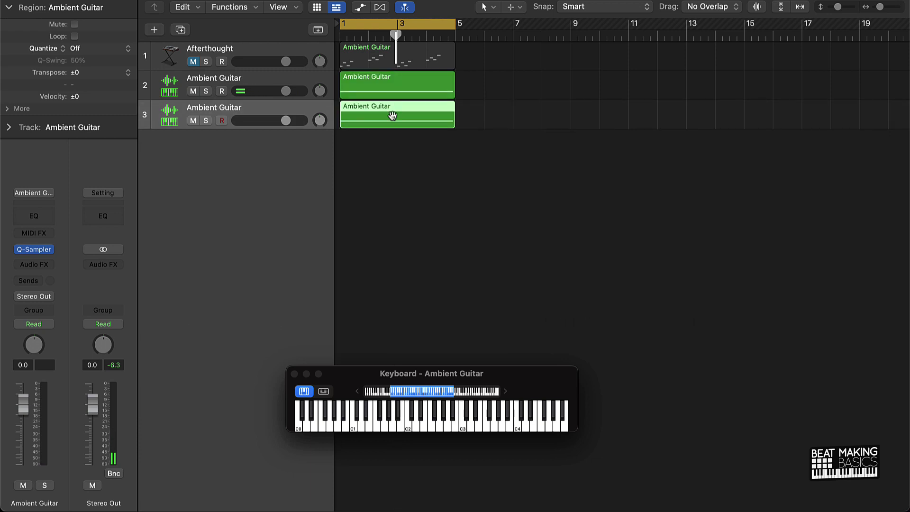
double_click(392, 116)
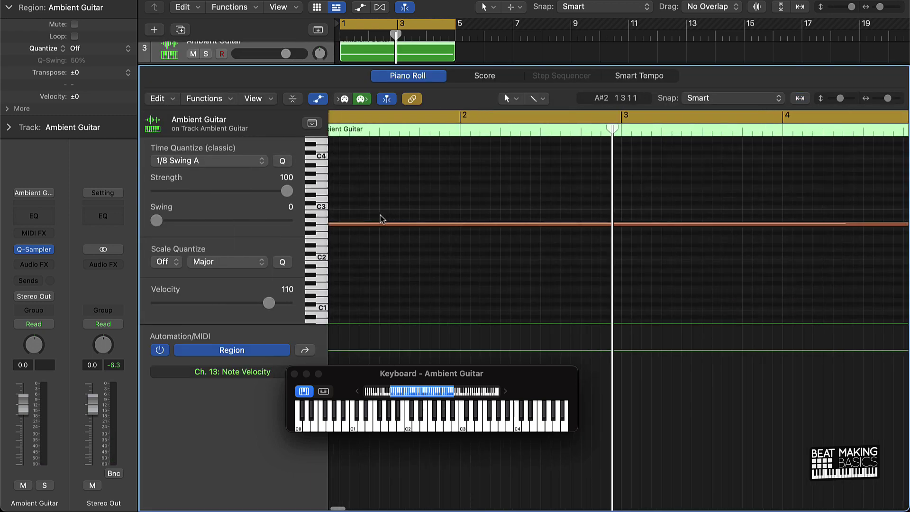
left_click_drag(360, 226, 363, 177)
left_click(374, 197)
key("e")
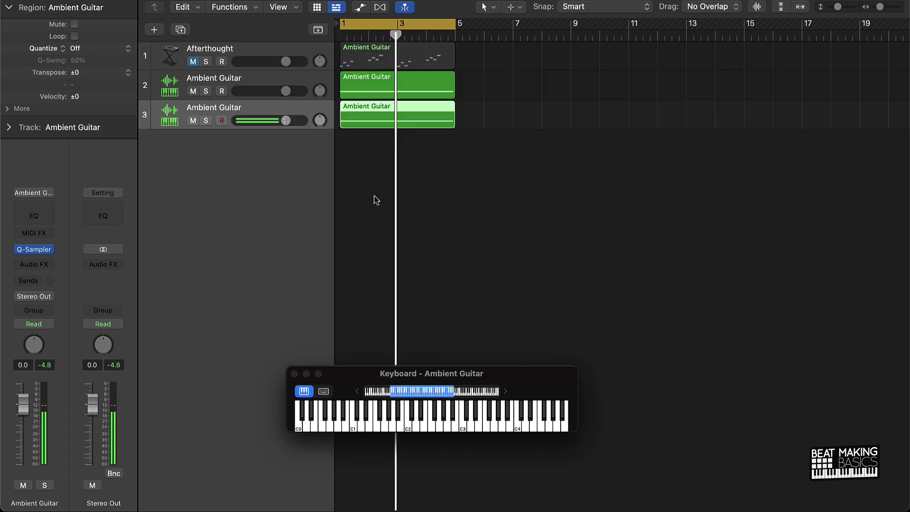
Step: Balance the two sampler tracks during playback, setting the duplicate's volume to -5.7 dB and slightly lowering the original
key("Return")
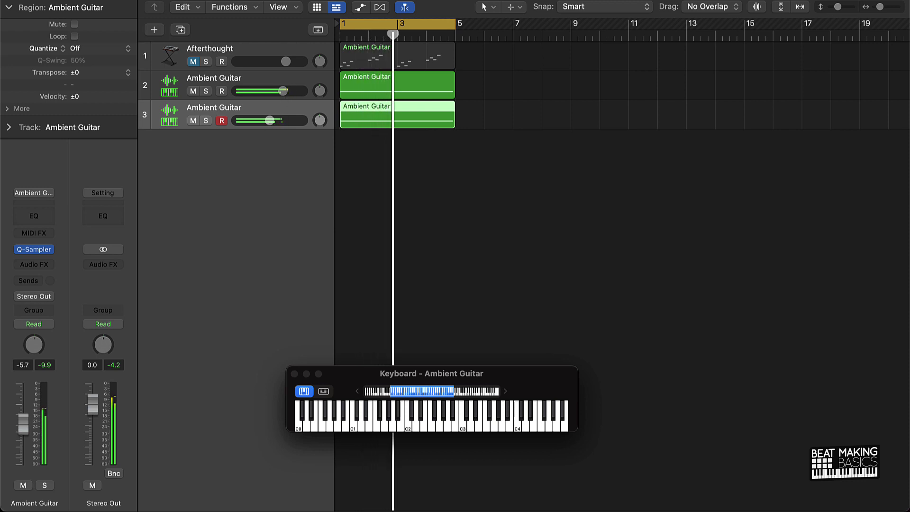
left_click_drag(270, 121, 270, 121)
left_click(549, 197)
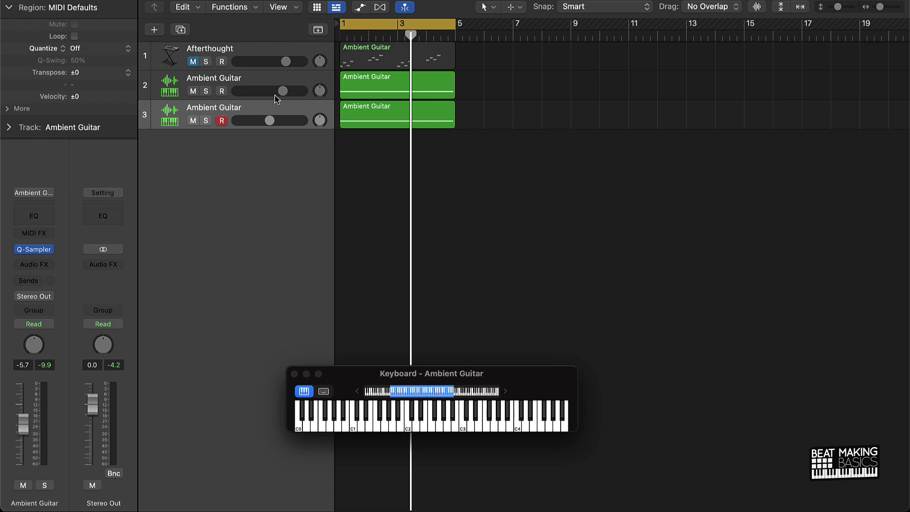
Step: Create a software instrument track with Alchemy and filter its presets to the Bass category and Dark timbre
left_click(154, 30)
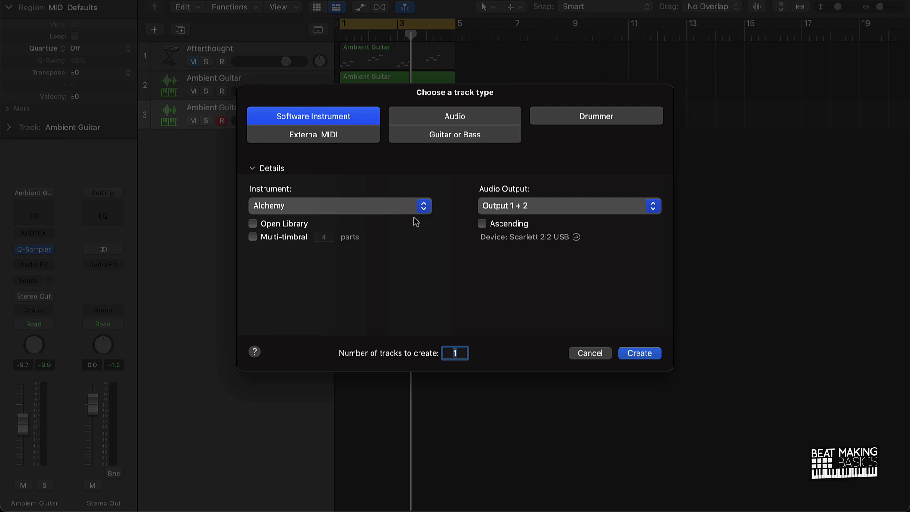
left_click(647, 355)
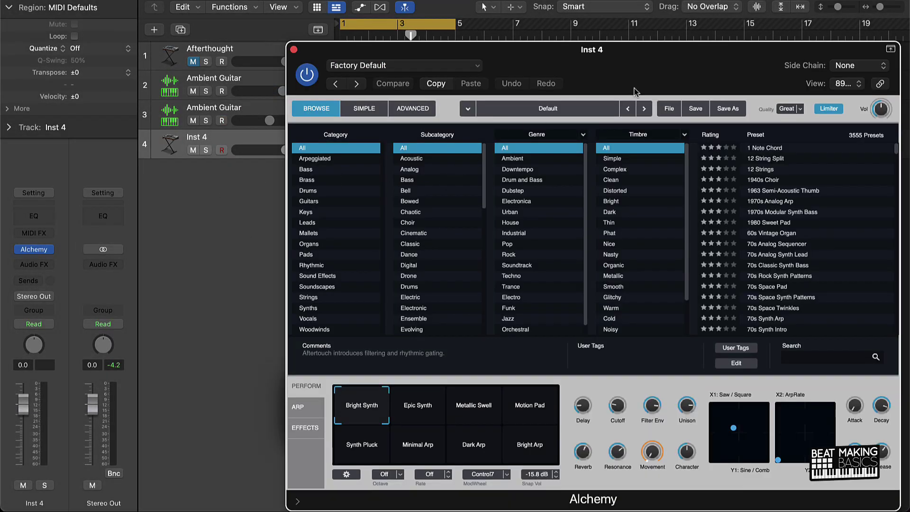
left_click_drag(635, 90, 521, 62)
left_click(190, 154)
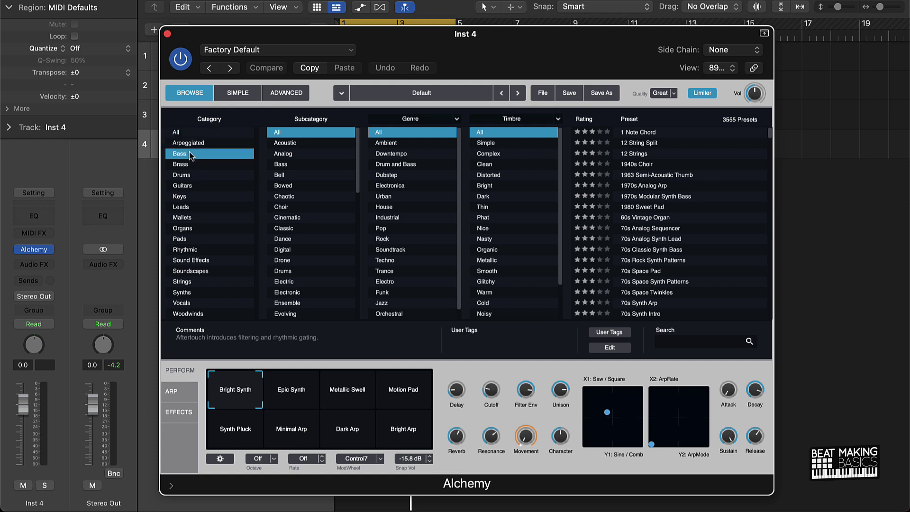
left_click(519, 196)
Step: Audition the Destroyed 808 Bass and Detuned Drones presets against the melody, then close Alchemy
scroll(649, 199, "down", 15)
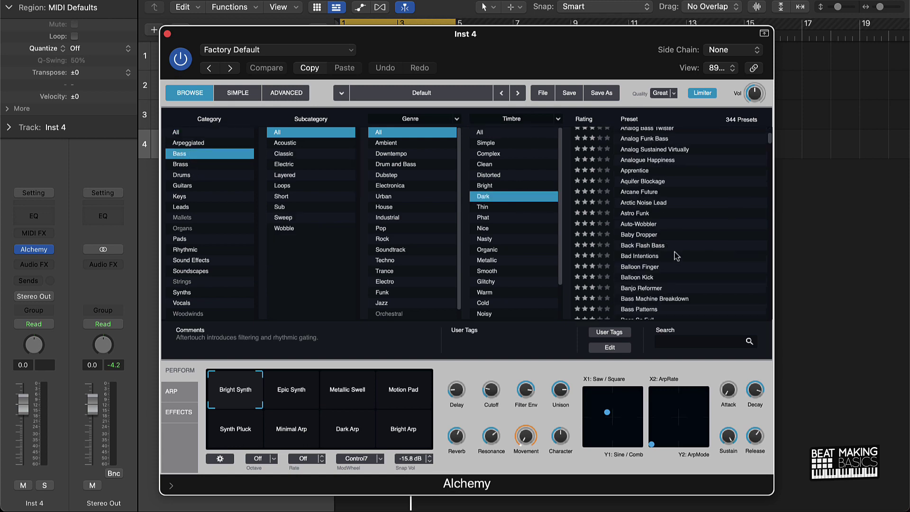
left_click(648, 212)
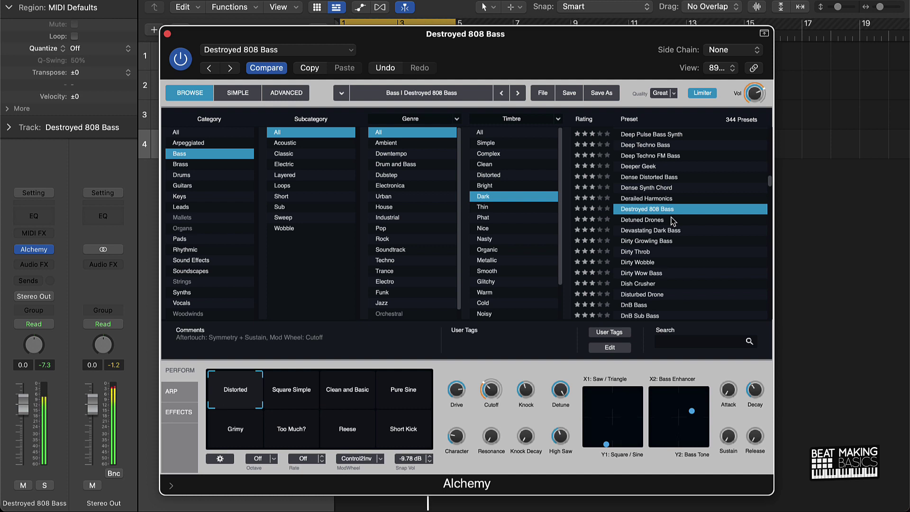
left_click(663, 222)
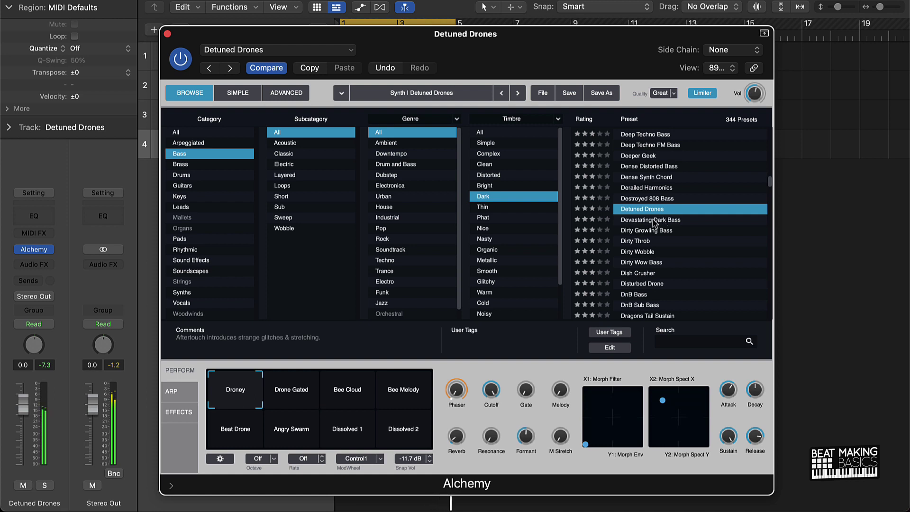
left_click(167, 34)
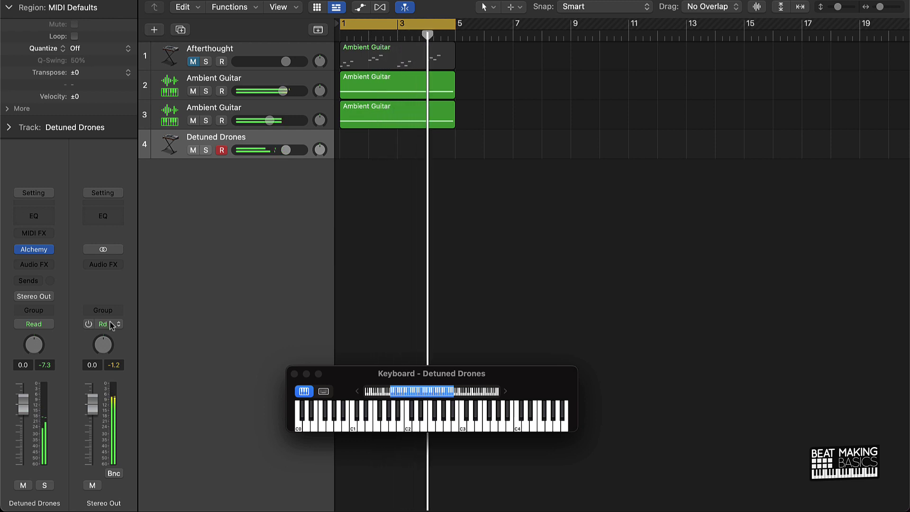
Step: Reopen Alchemy, audition Knocking Slide and nearby dark bass presets, load Lazy Pinch, and close the plug-in window
left_click(47, 249)
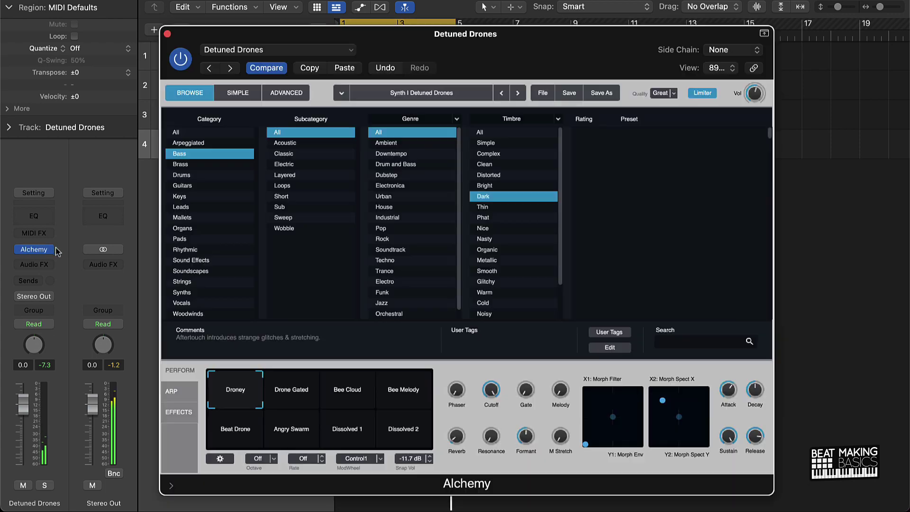
scroll(657, 184, "down", 5)
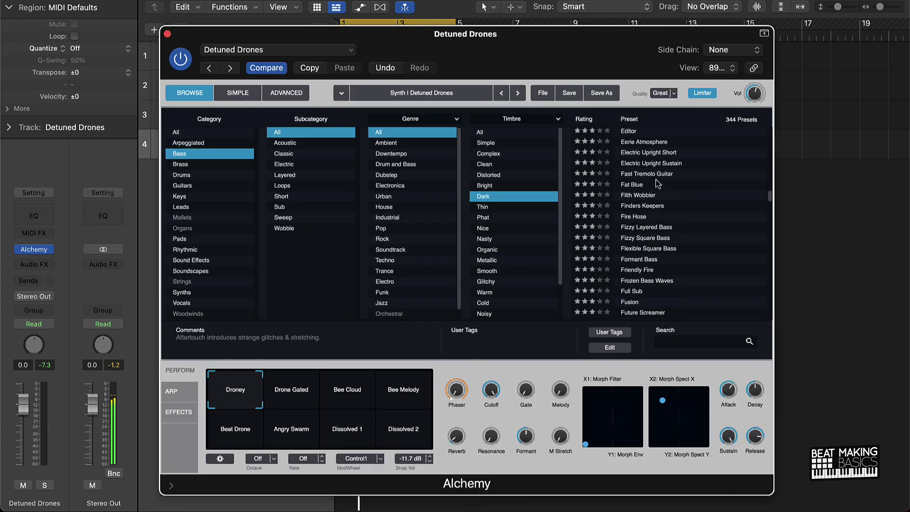
scroll(657, 184, "down", 5)
left_click(694, 186)
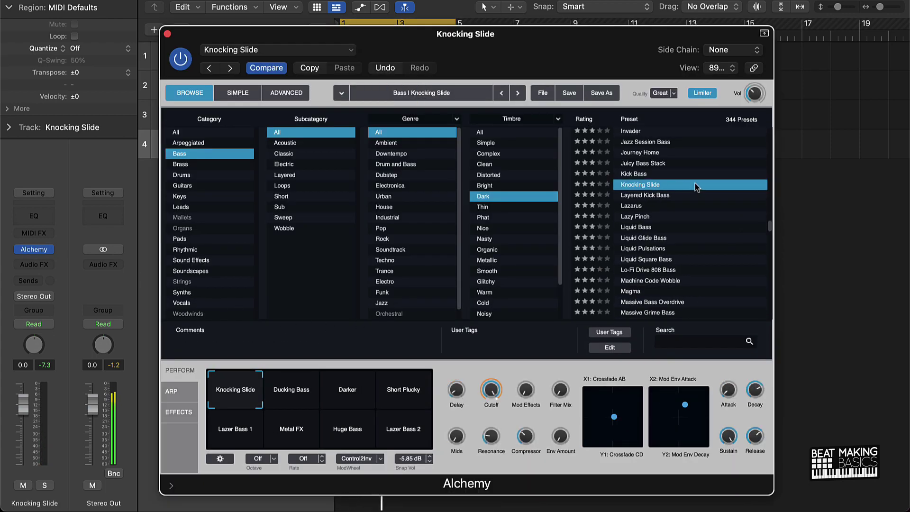
left_click(651, 198)
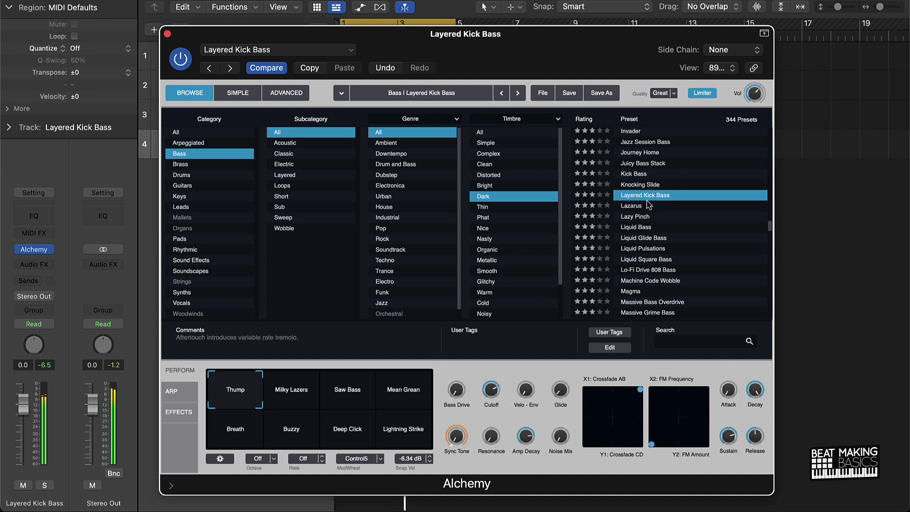
left_click(642, 206)
left_click(640, 216)
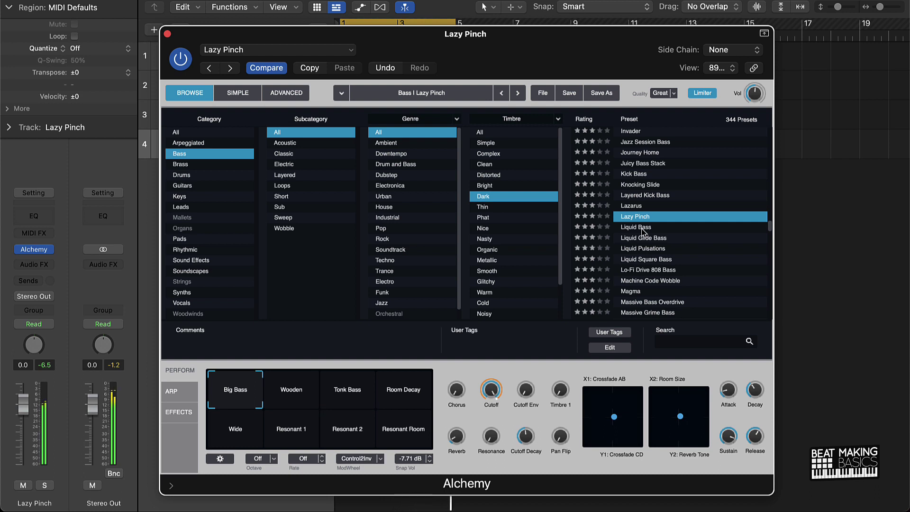
left_click(167, 34)
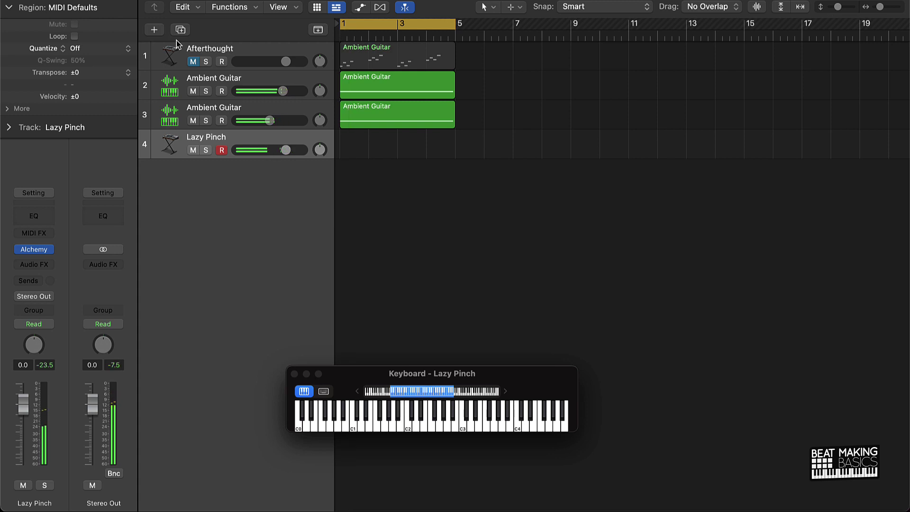
Step: Record a four-bar bass line on the Lazy Pinch track and open its region in the Piano Roll
key("r")
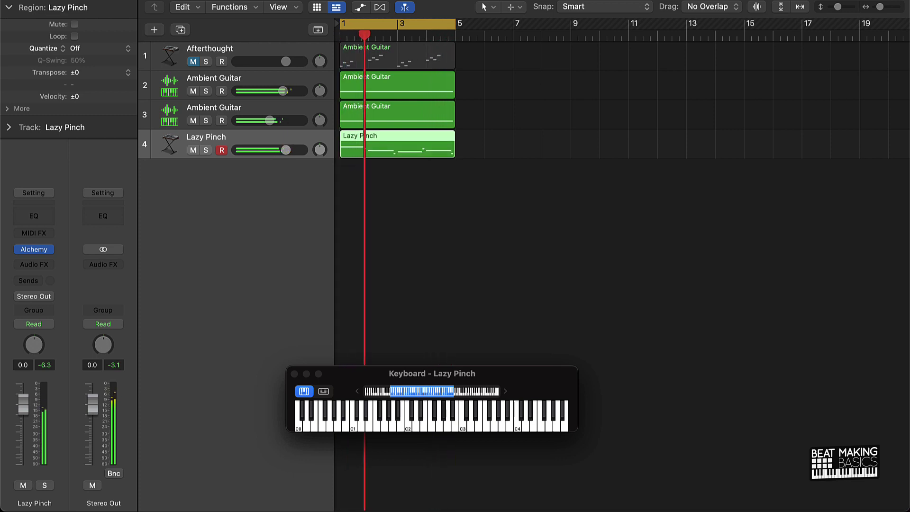
double_click(400, 153)
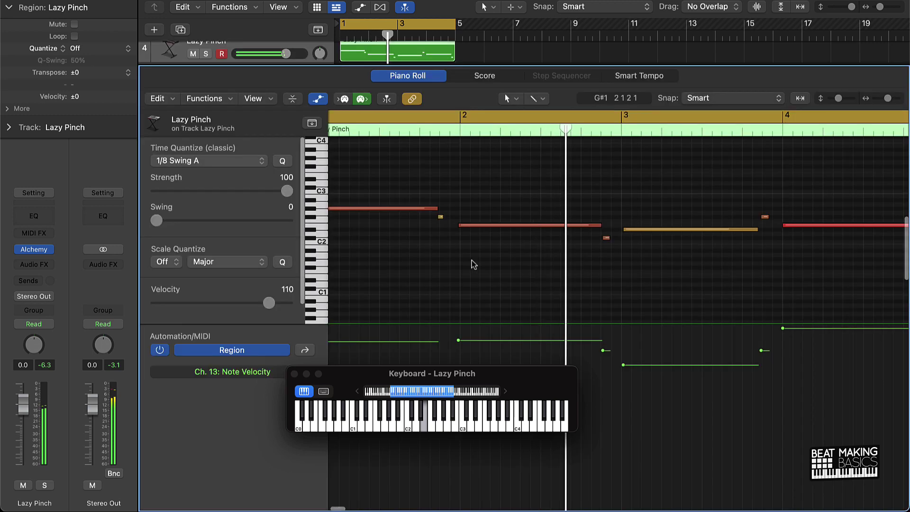
Step: Quantize the bass notes to 1/8 Swing A, set strength 74 and swing 7 for all but the first note, and close the Piano Roll
key("super+a")
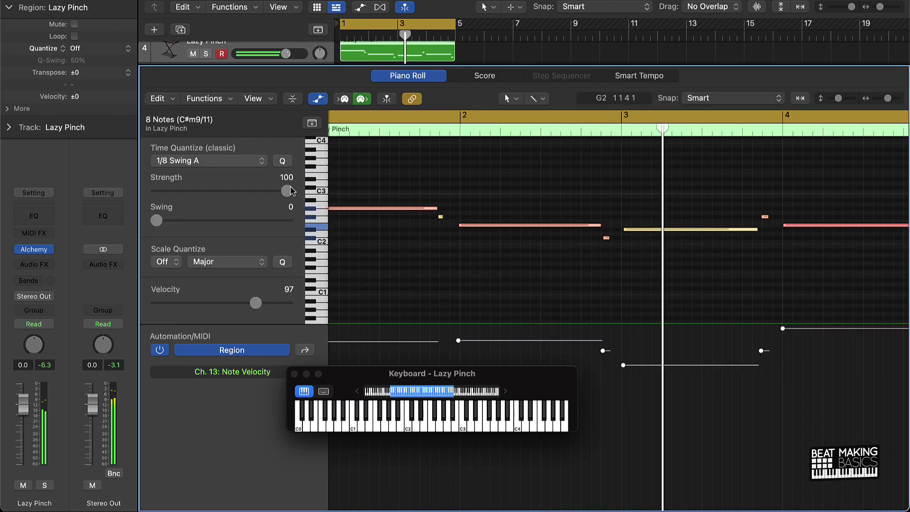
left_click(269, 162)
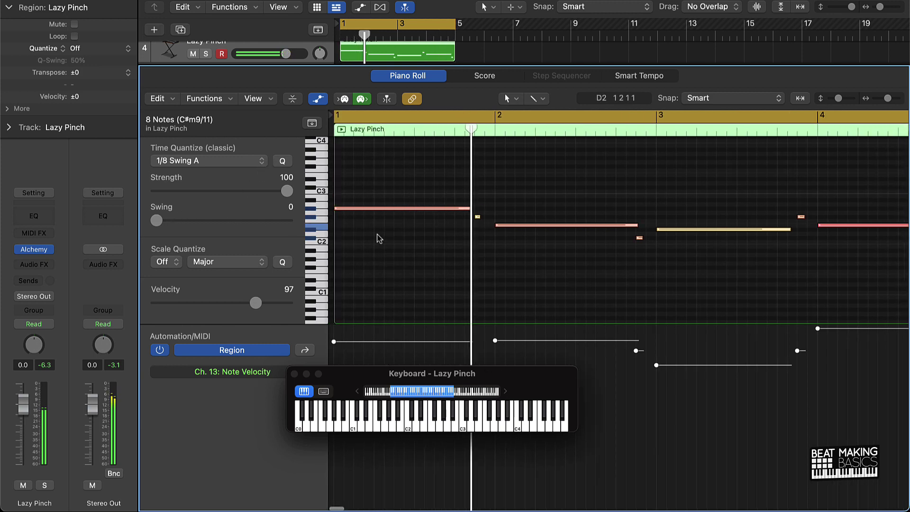
left_click(363, 210, "shift")
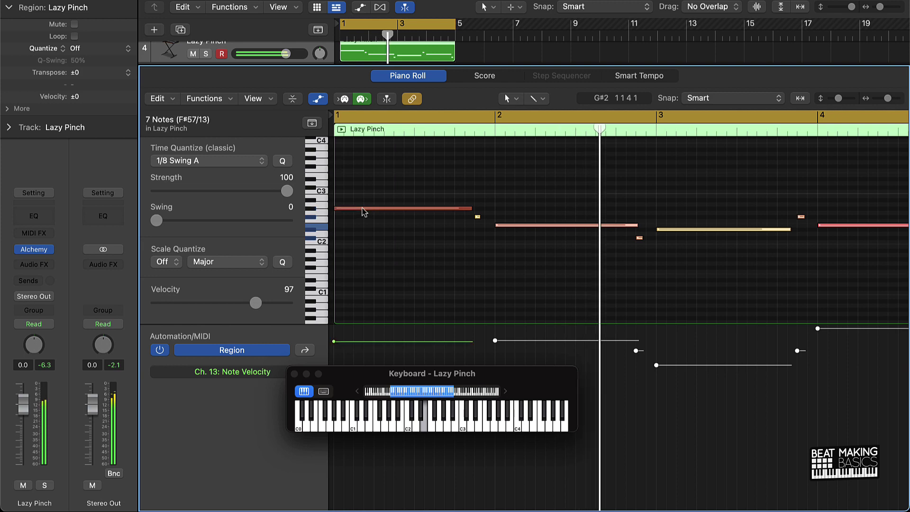
left_click_drag(286, 191, 253, 193)
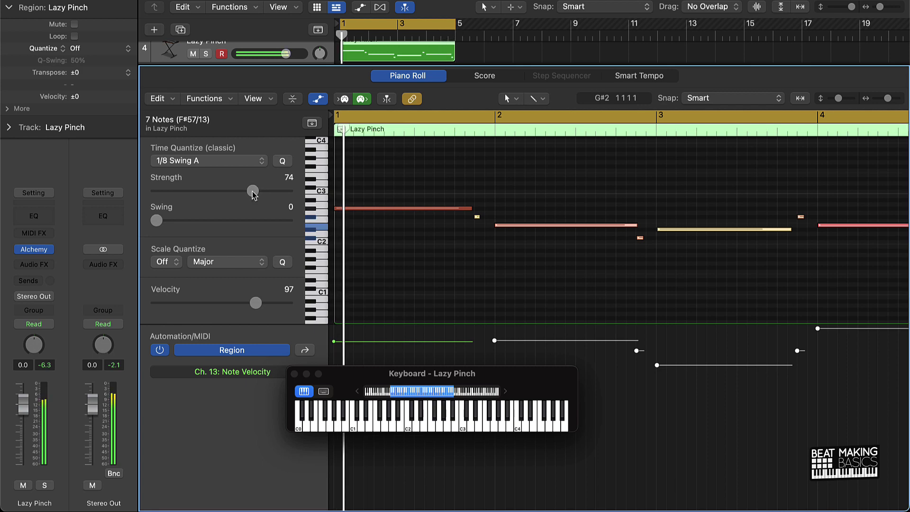
left_click_drag(156, 220, 165, 220)
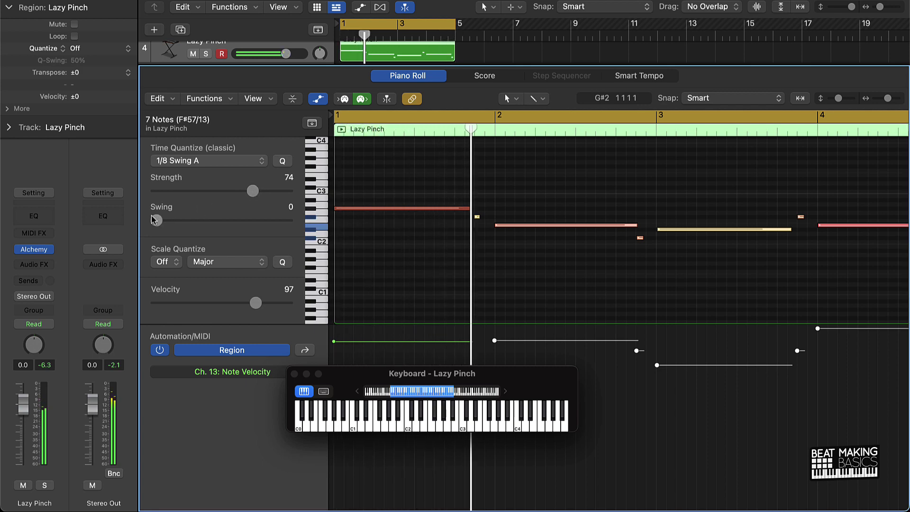
left_click(453, 263)
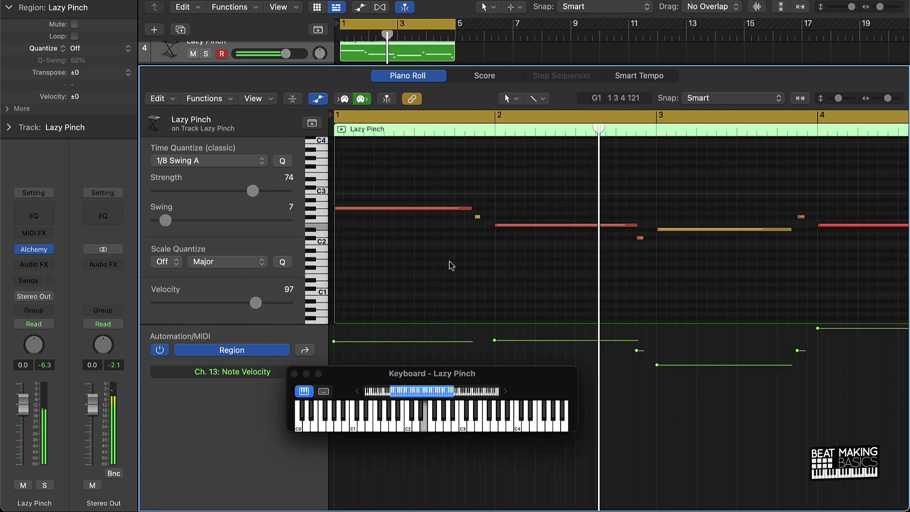
key("e")
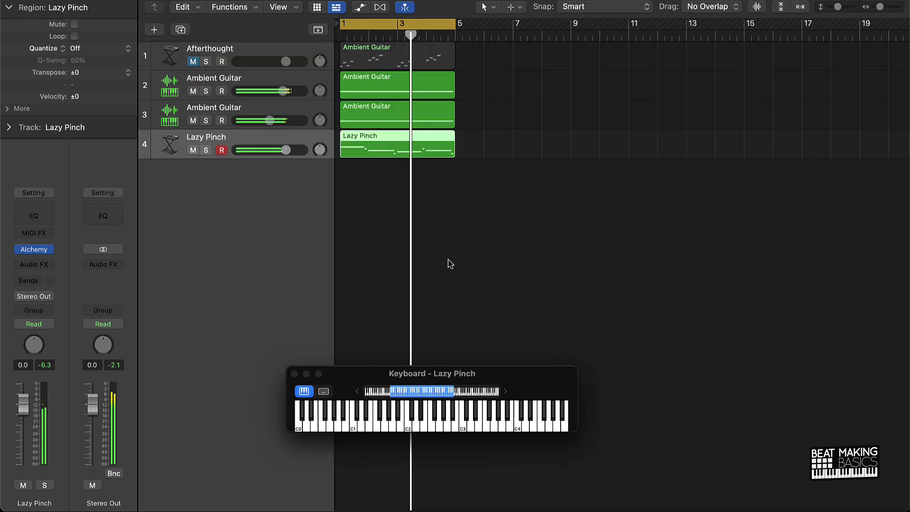
Step: Disarm recording on the Lazy Pinch track and set its volume to -0.8 dB
left_click(218, 150)
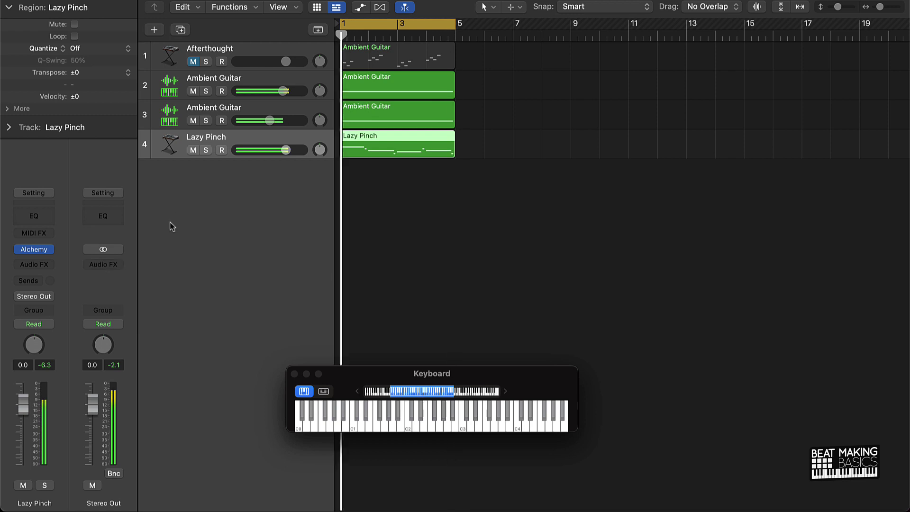
left_click_drag(286, 150, 283, 152)
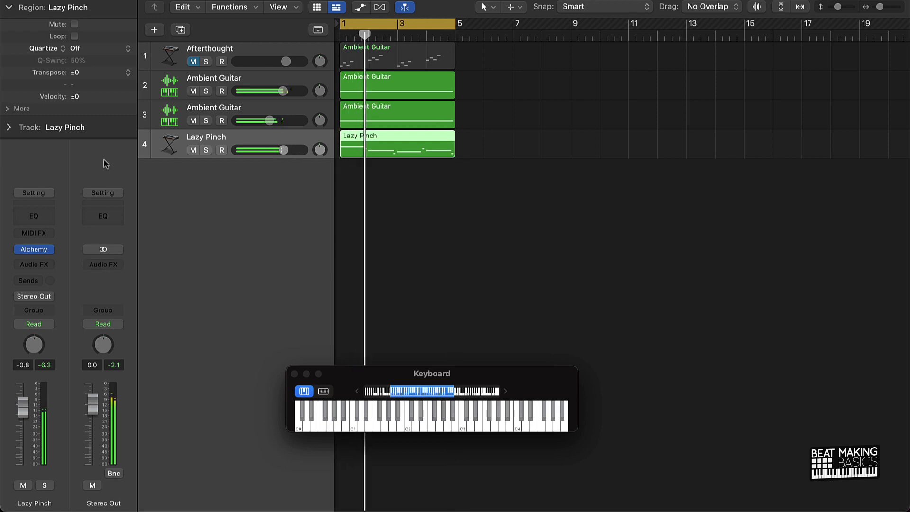
Step: Open Alchemy on the Lazy Pinch track and switch to the Wooden performance snapshot
left_click(34, 248)
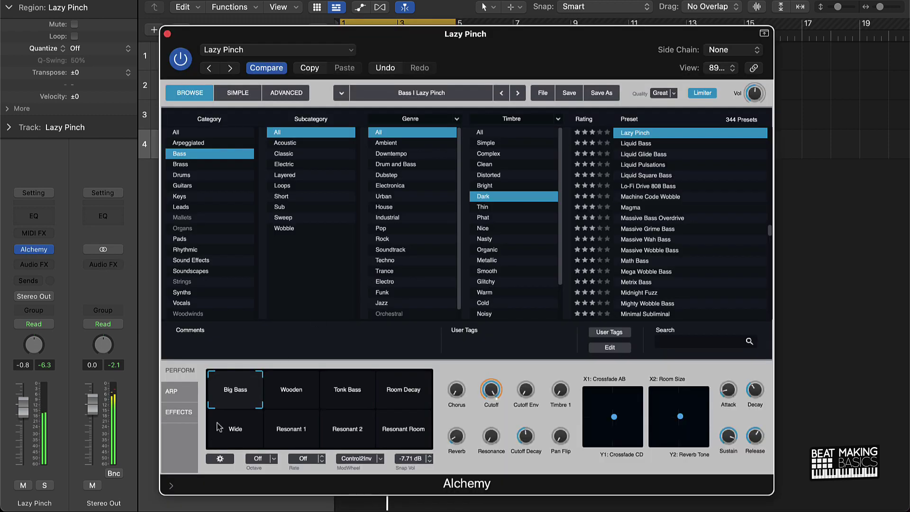
left_click(308, 386)
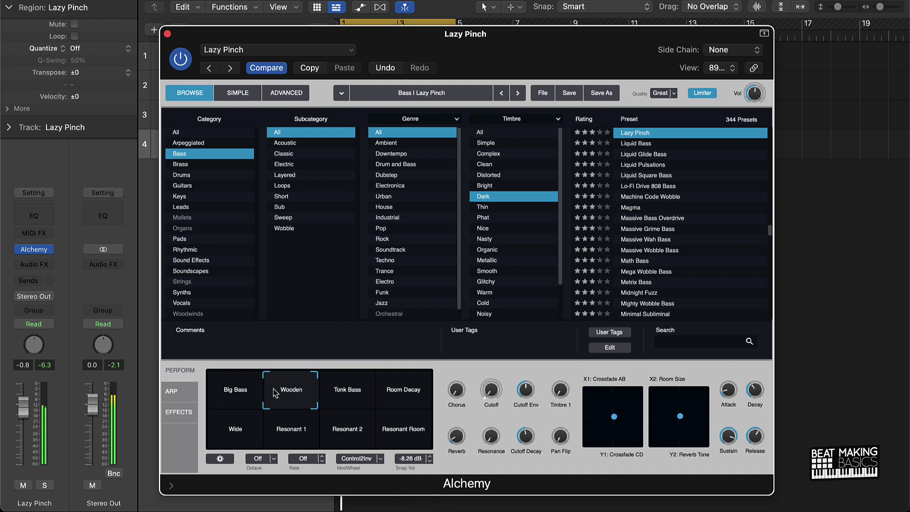
Step: Audition the Tonk Bass snapshot, switch the Lazy Pinch bass to the Wide performance snapshot, and close Alchemy
left_click(345, 391)
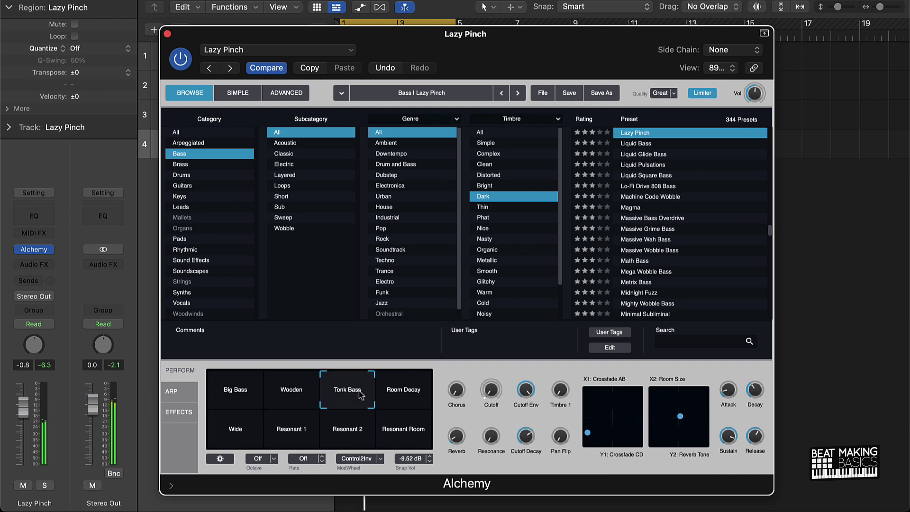
left_click(242, 434)
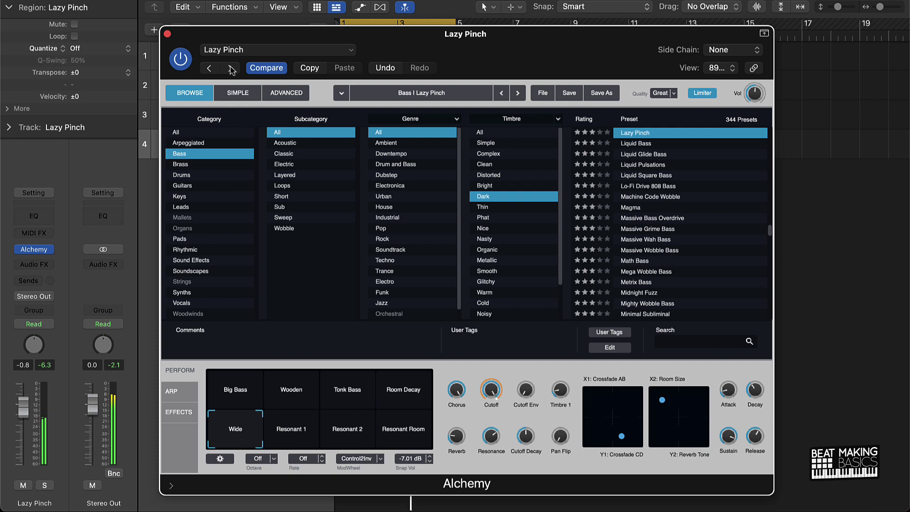
left_click(167, 34)
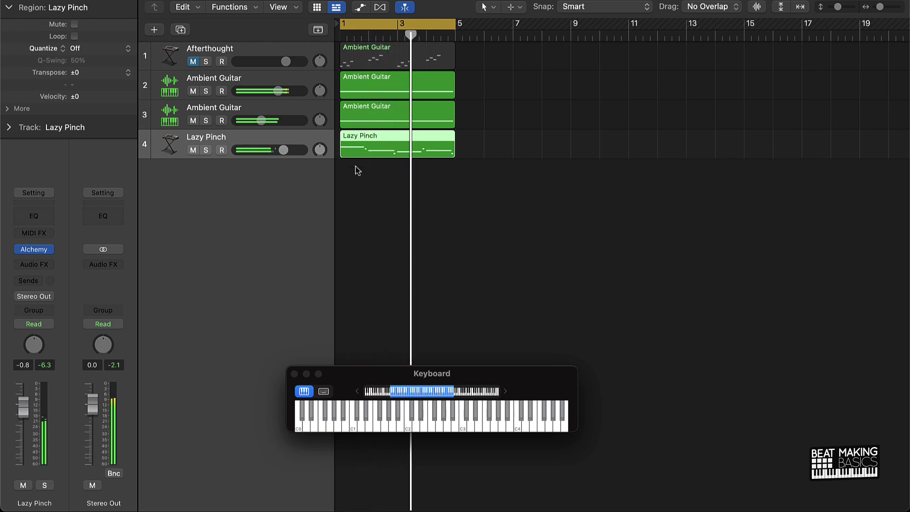
Step: Set the Lazy Pinch track's volume to 0.4 dB, close the on-screen keyboard, and deselect the region
left_click_drag(283, 149, 286, 150)
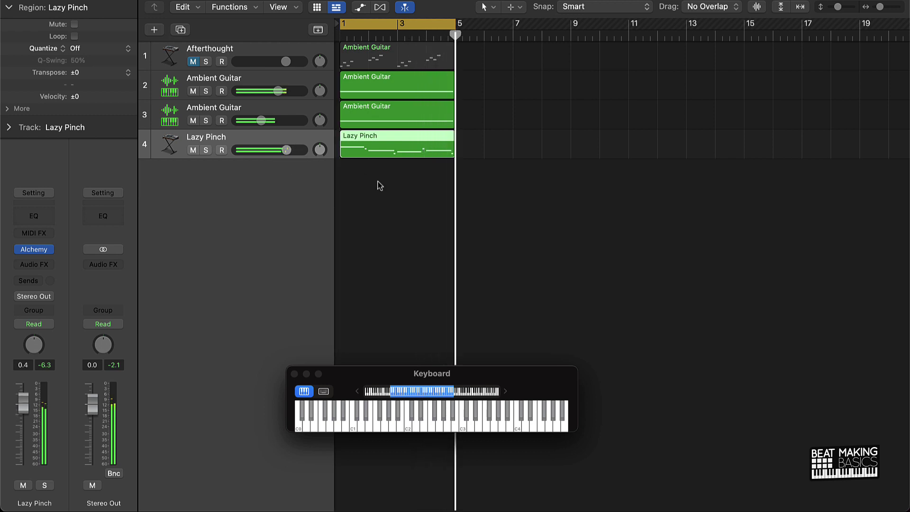
left_click(294, 373)
left_click(382, 273)
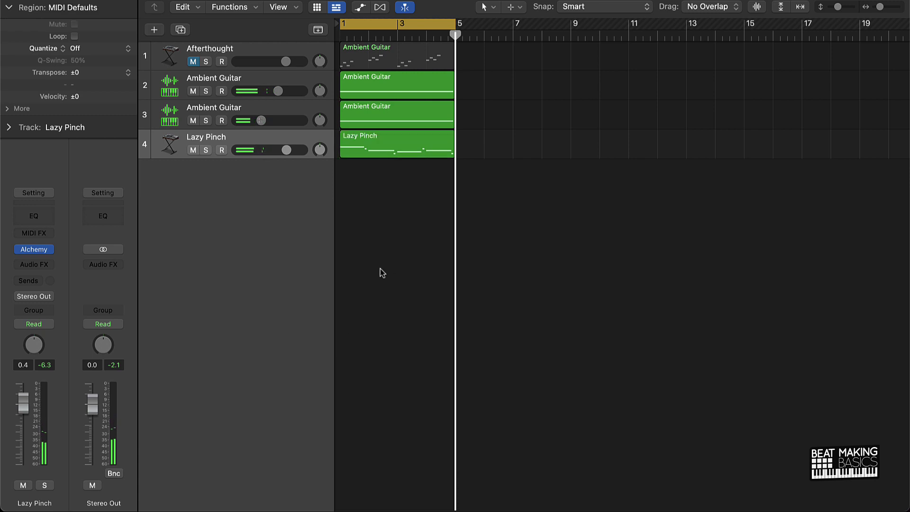
Step: Bounce the two Ambient Guitar sampler regions and the Lazy Pinch region in place to one new track, muting the sources, and play it
left_click_drag(379, 191, 392, 85)
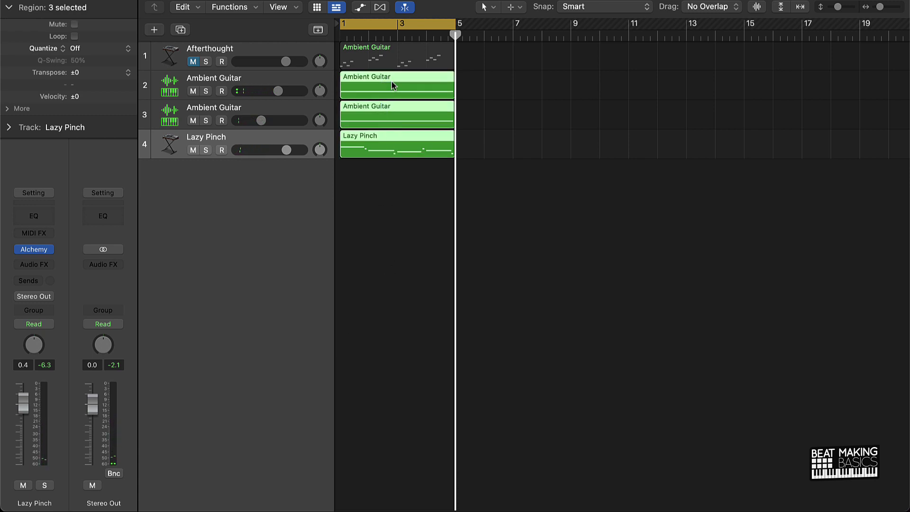
right_click(382, 94)
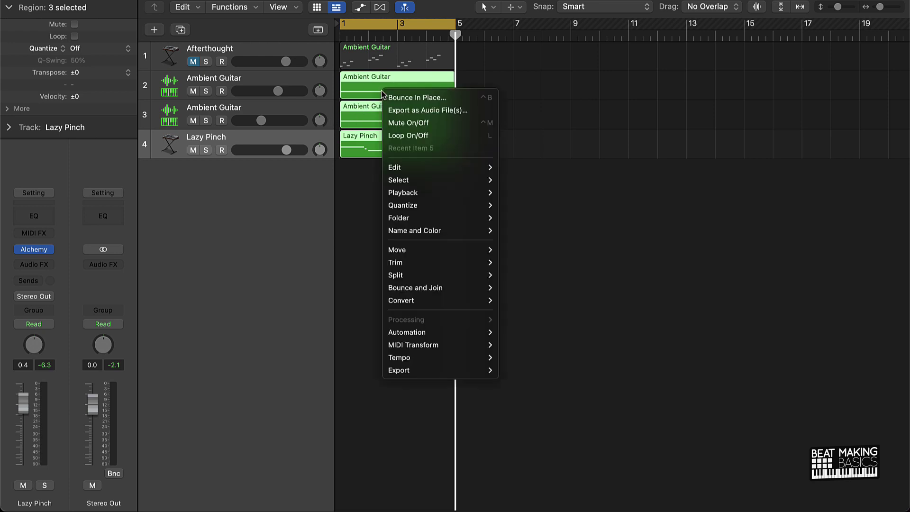
left_click(402, 98)
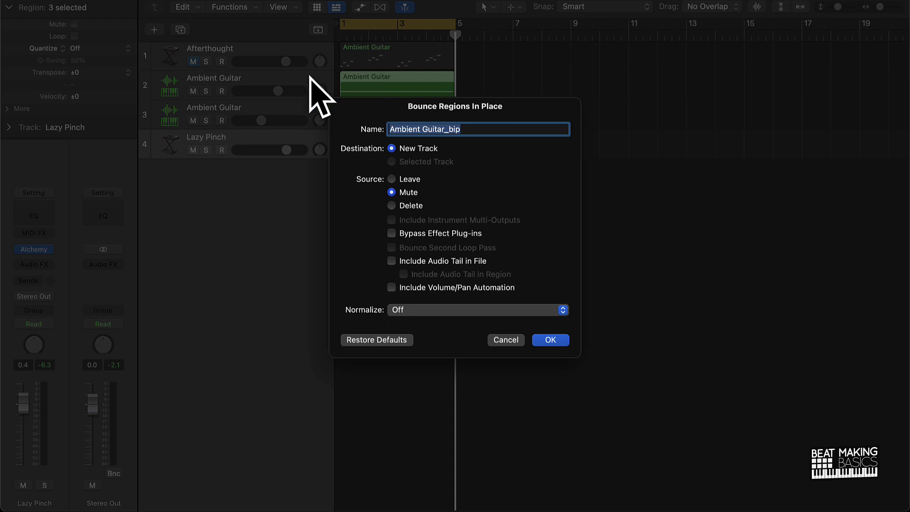
left_click(549, 340)
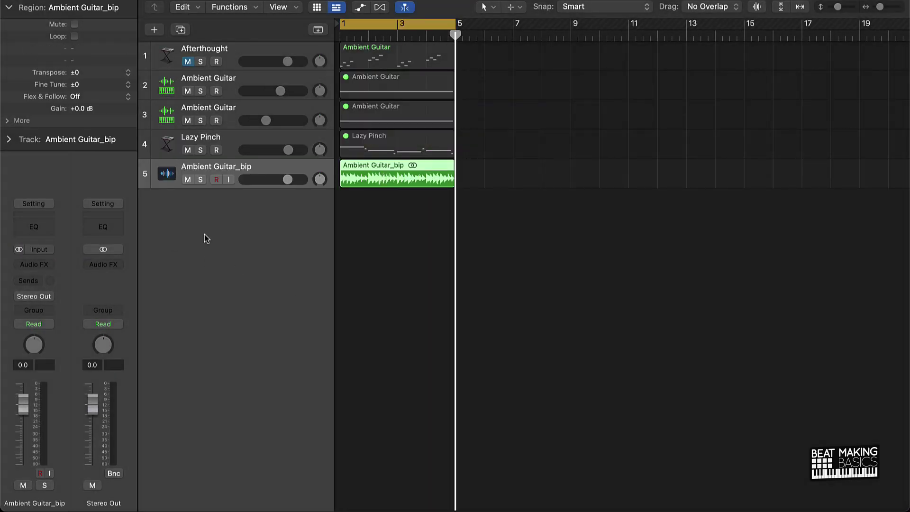
key("space")
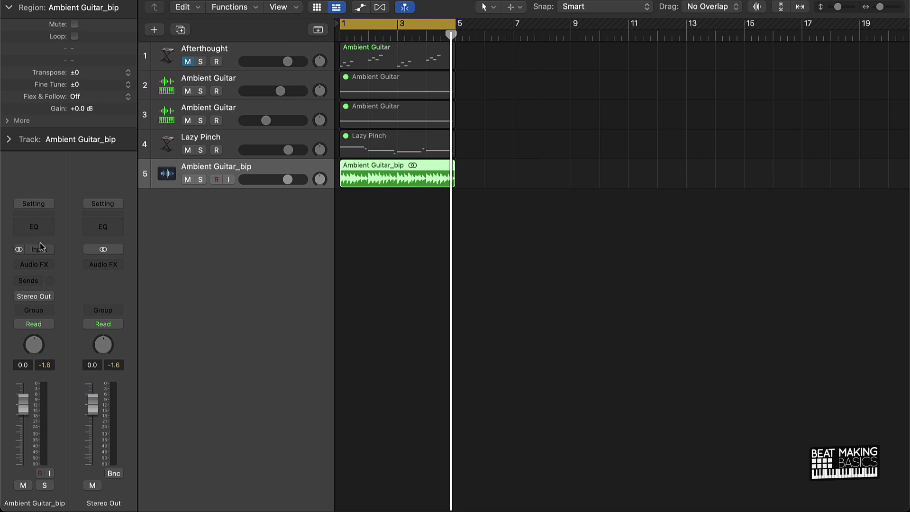
Step: Insert the stereo Slate Digital Murda Melodies effect on the Ambient Guitar_bip track and place its window clear of the regions
left_click(48, 266)
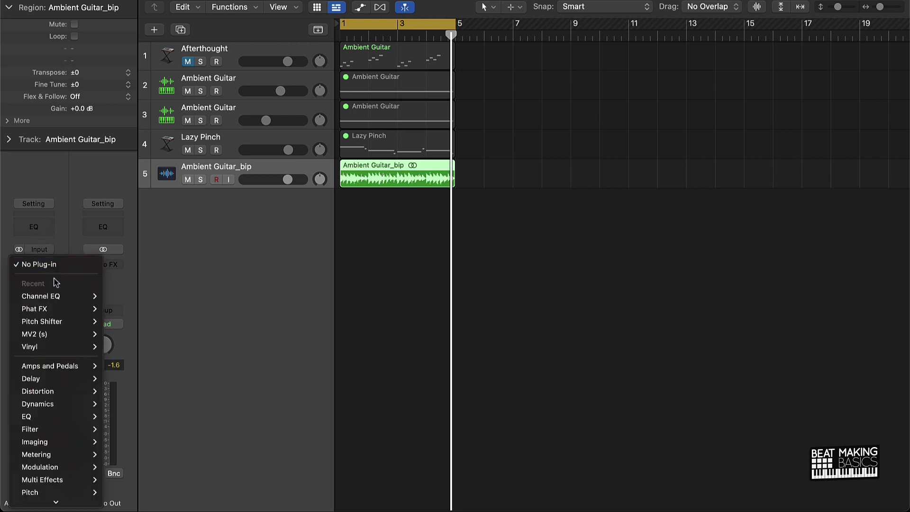
mouse_move(44, 292)
mouse_move(72, 462)
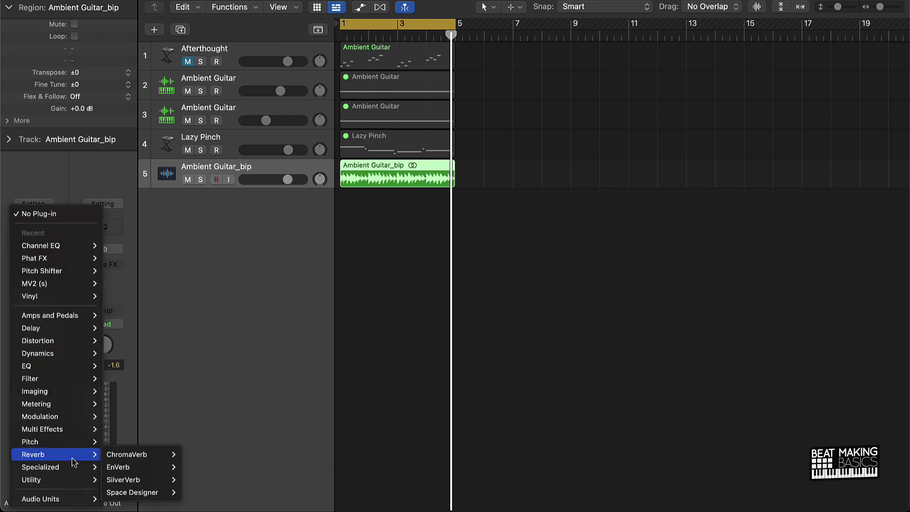
mouse_move(57, 499)
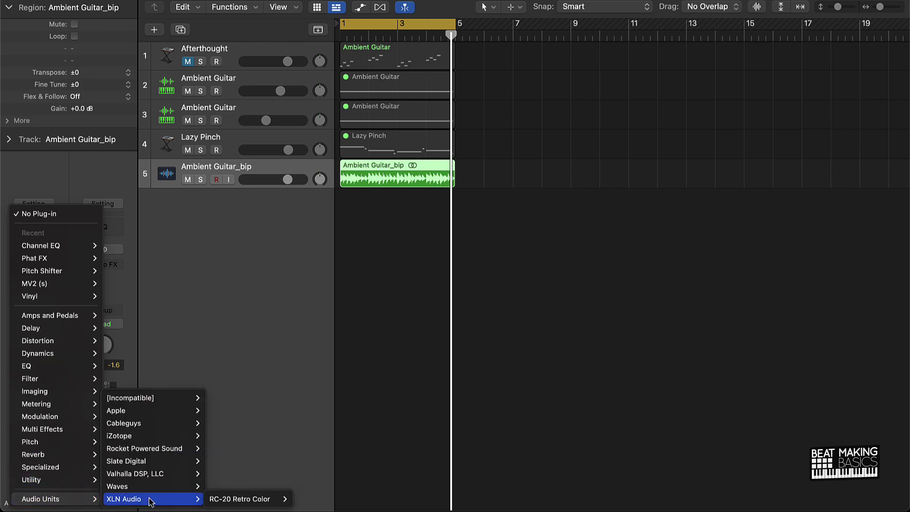
mouse_move(171, 484)
mouse_move(187, 460)
mouse_move(274, 462)
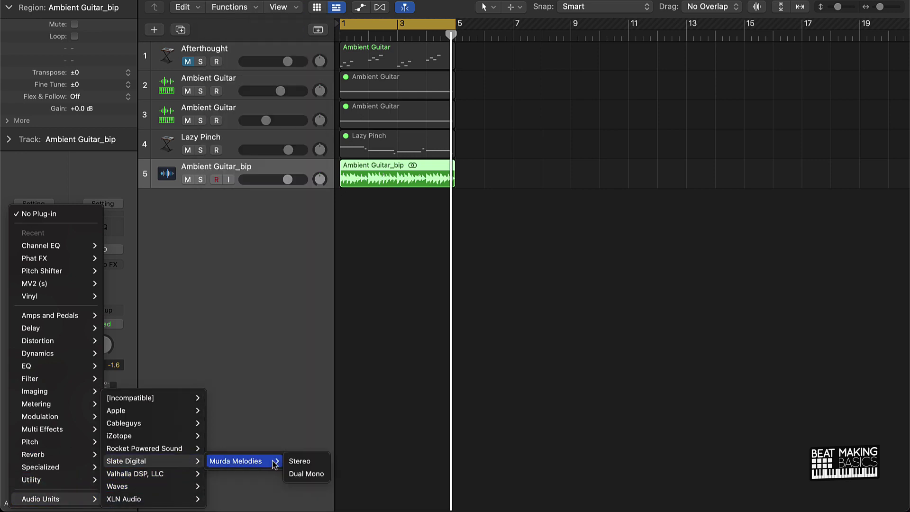
left_click(299, 462)
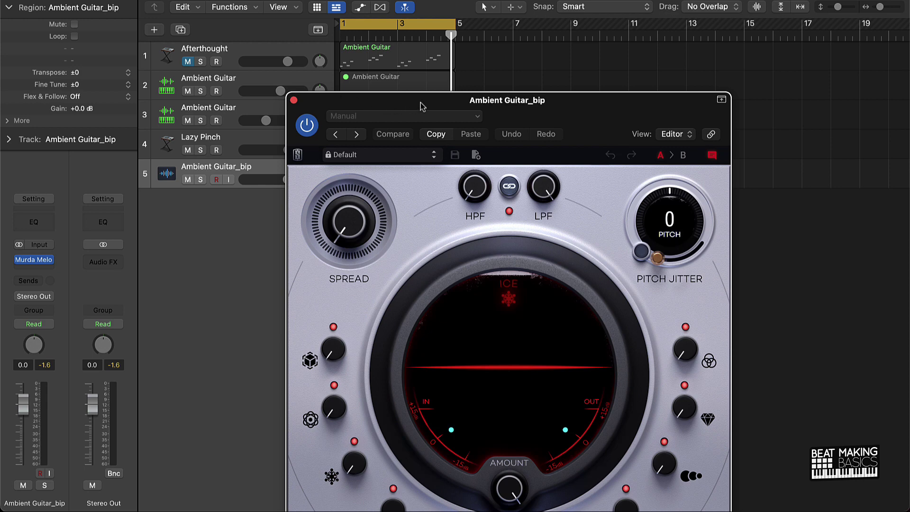
left_click_drag(421, 106, 639, 28)
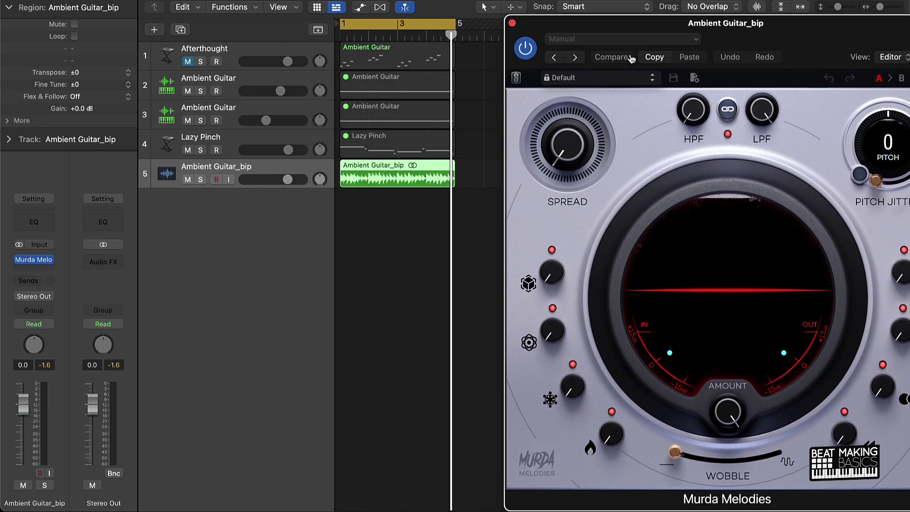
Step: Audition Murda Melodies presets such as Dark and Low, Deep Wave and Wonder during playback, choose Crunchy Downshift, and close the effect
left_click(653, 81)
key("space")
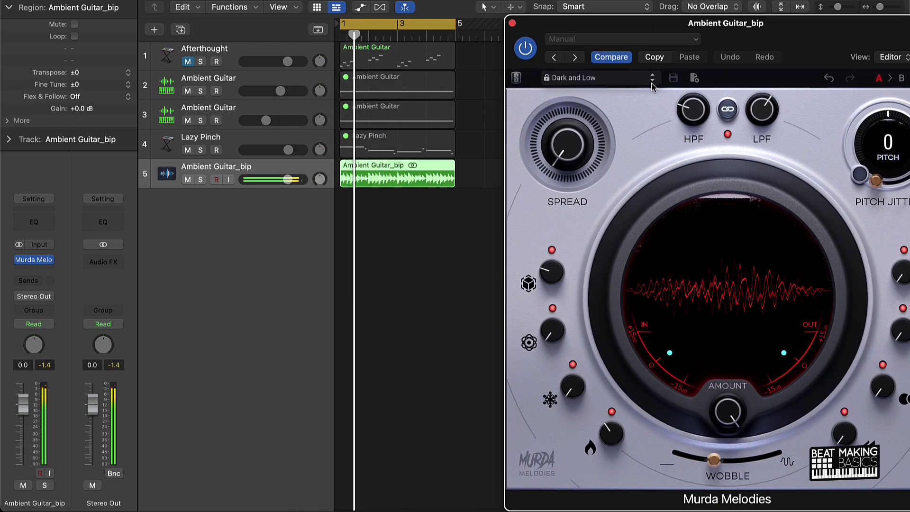
left_click_drag(773, 118, 766, 37)
left_click(605, 83)
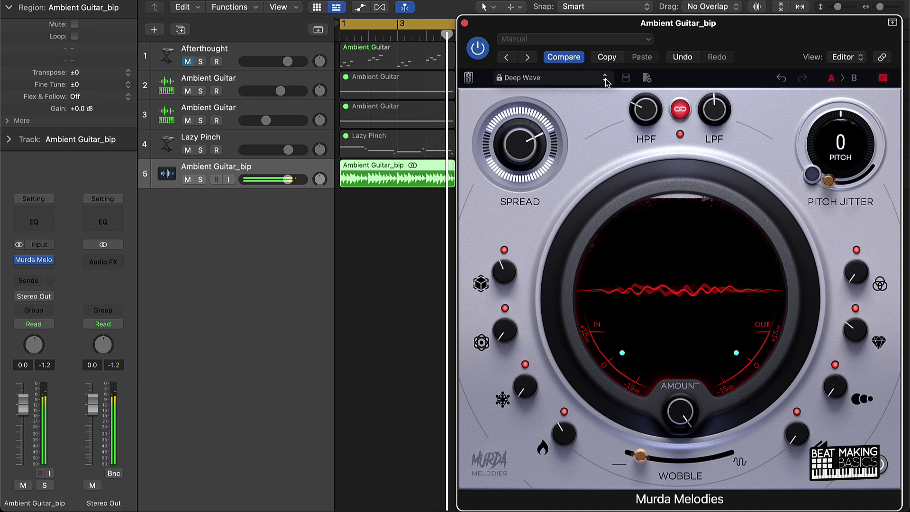
left_click(605, 81)
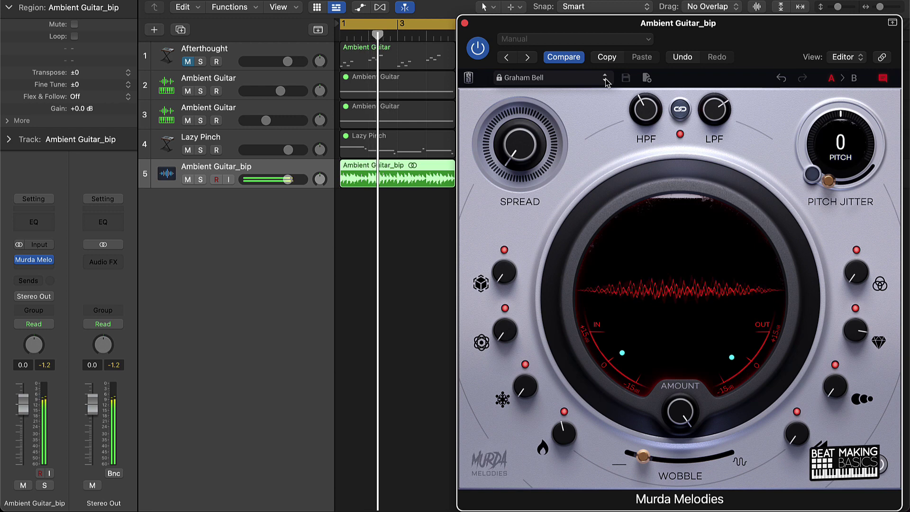
left_click(605, 80)
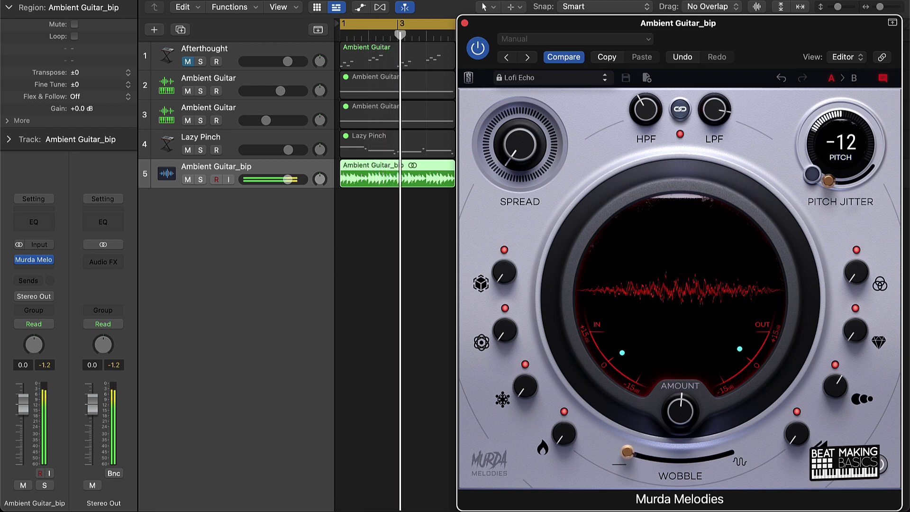
left_click(605, 80)
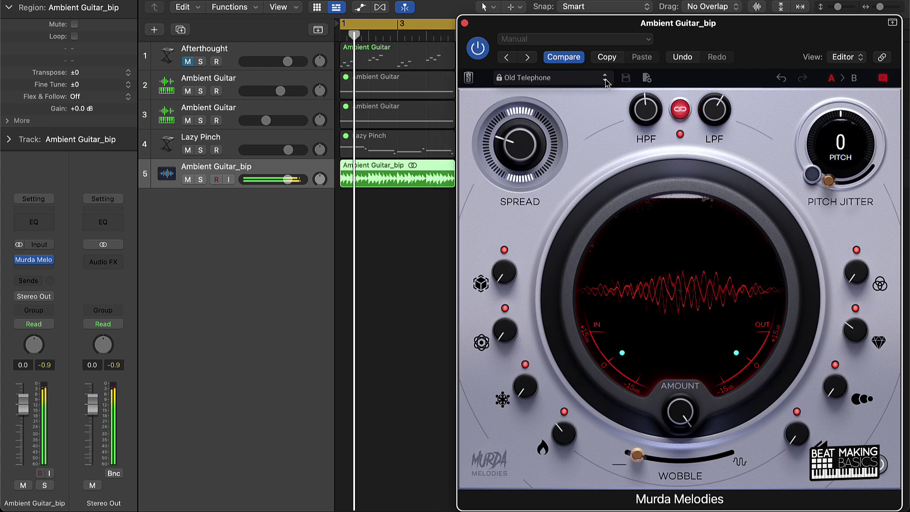
left_click(604, 80)
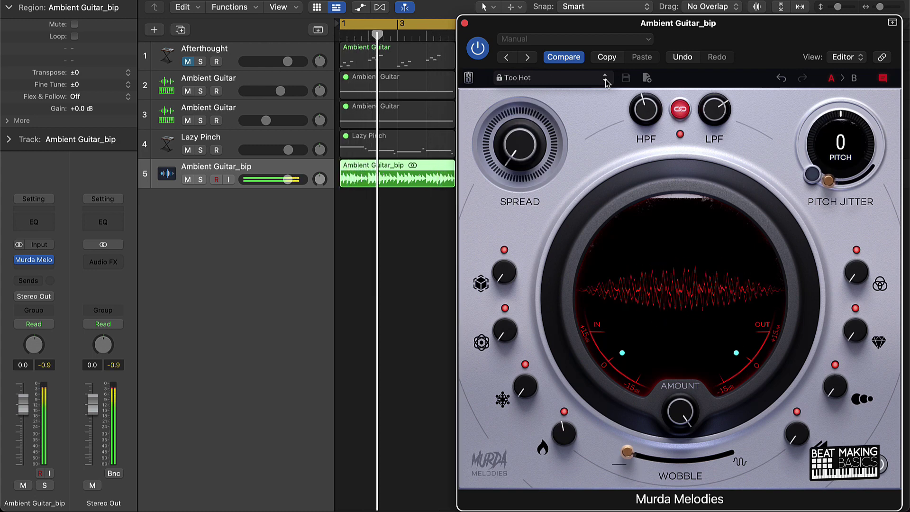
left_click(605, 80)
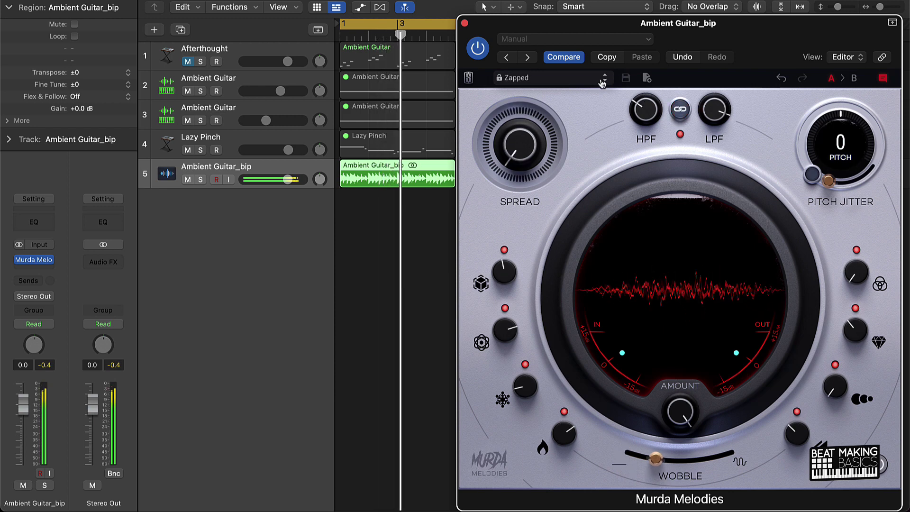
left_click(604, 81)
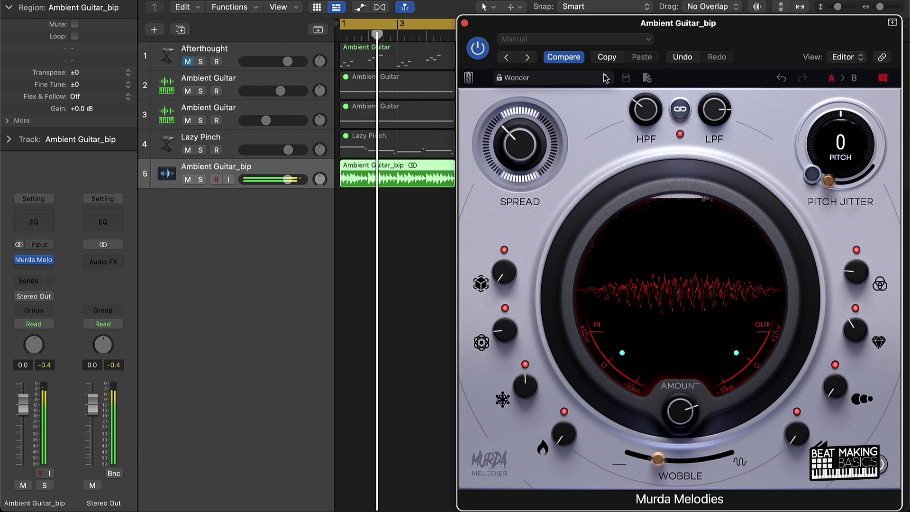
left_click(606, 81)
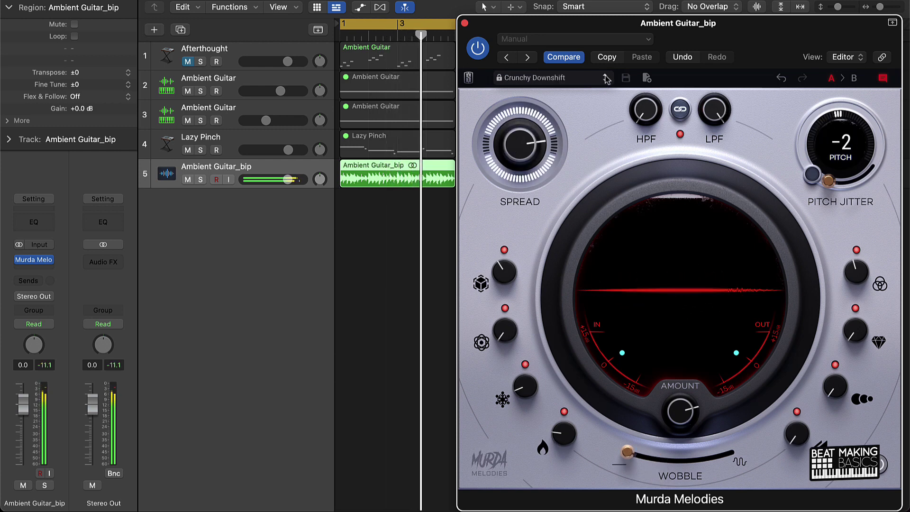
left_click(462, 21)
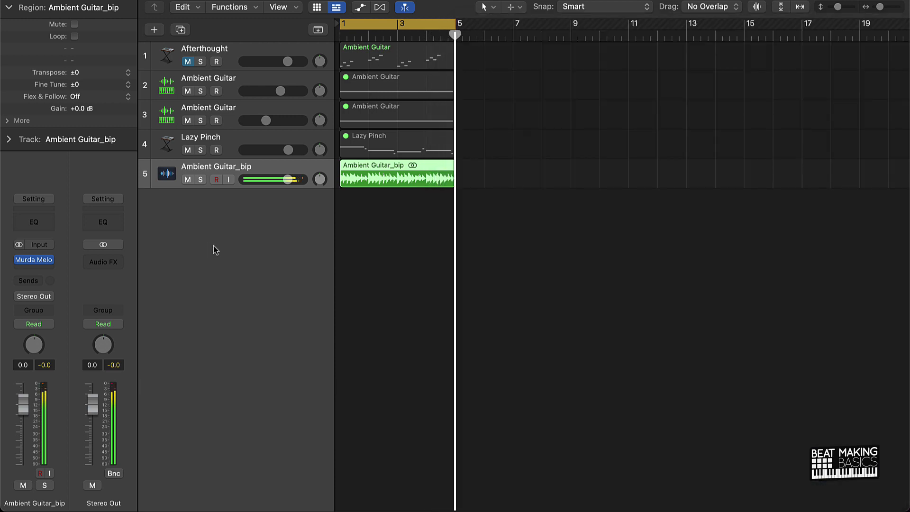
Step: Bounce the processed Ambient Guitar_bip region in place to a new track with the source muted, and play it back
right_click(405, 179)
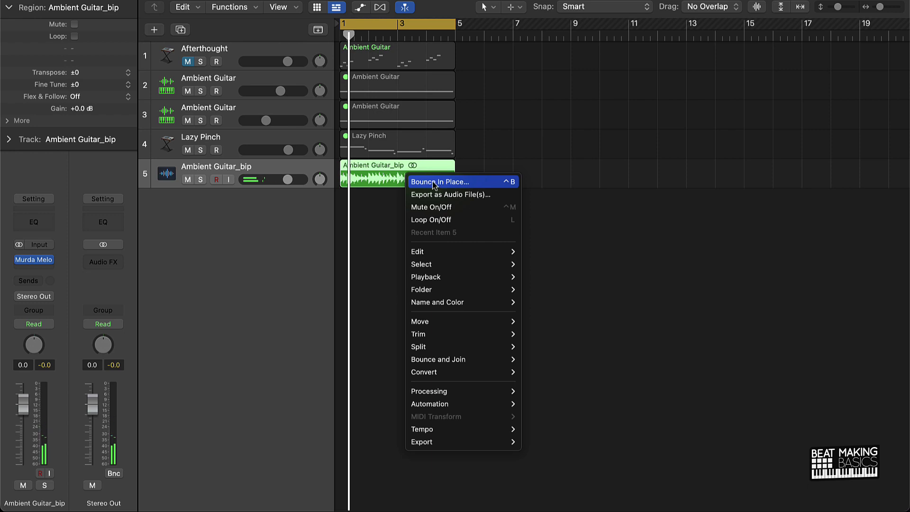
left_click(436, 183)
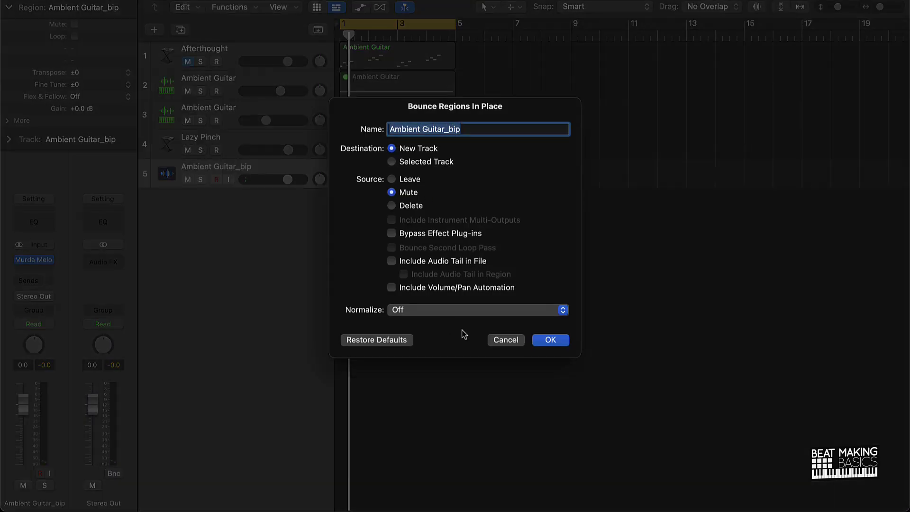
left_click(546, 343)
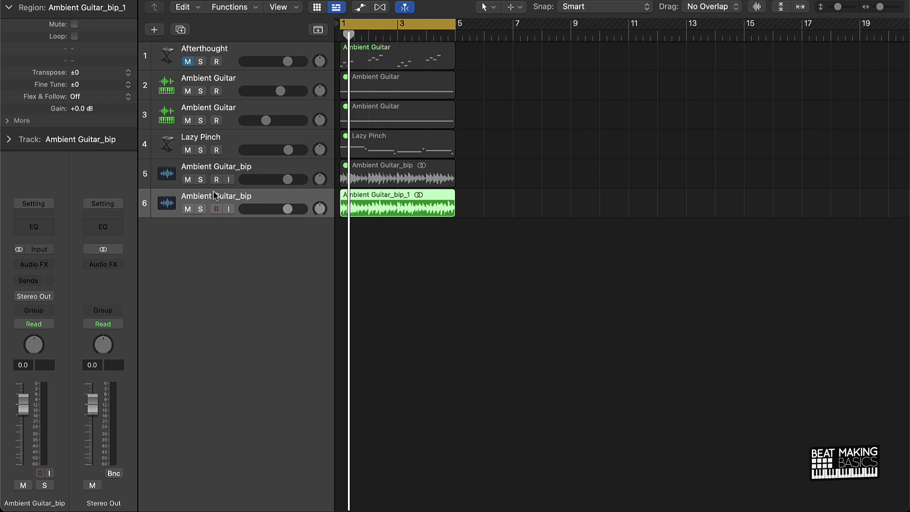
key("space")
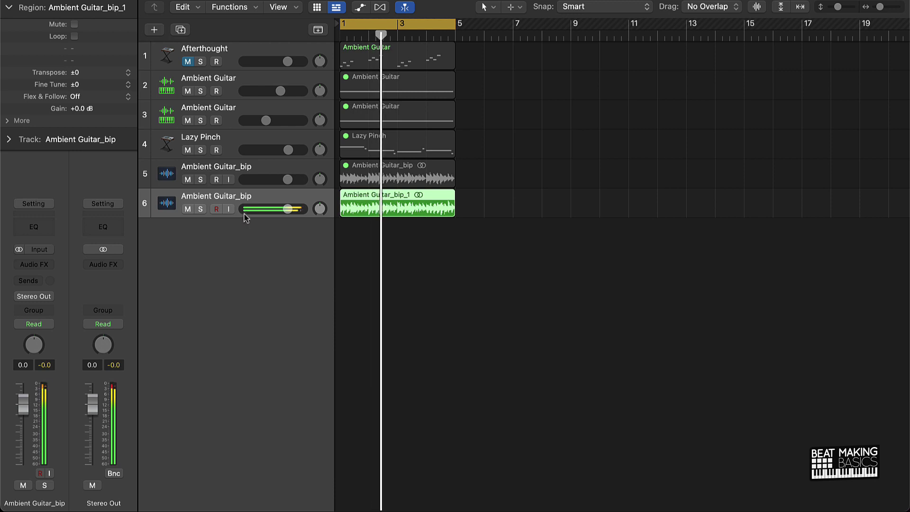
Step: Load the Ambient Guitar_bip_1 region into Quick Sampler on a new track, enable Flex with Follow Tempo, and play the sample
left_click_drag(374, 200, 195, 245)
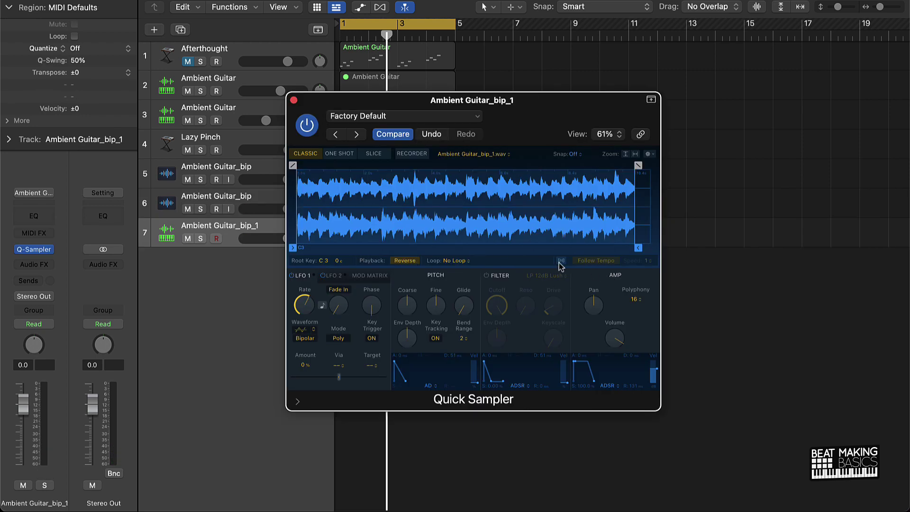
key("a")
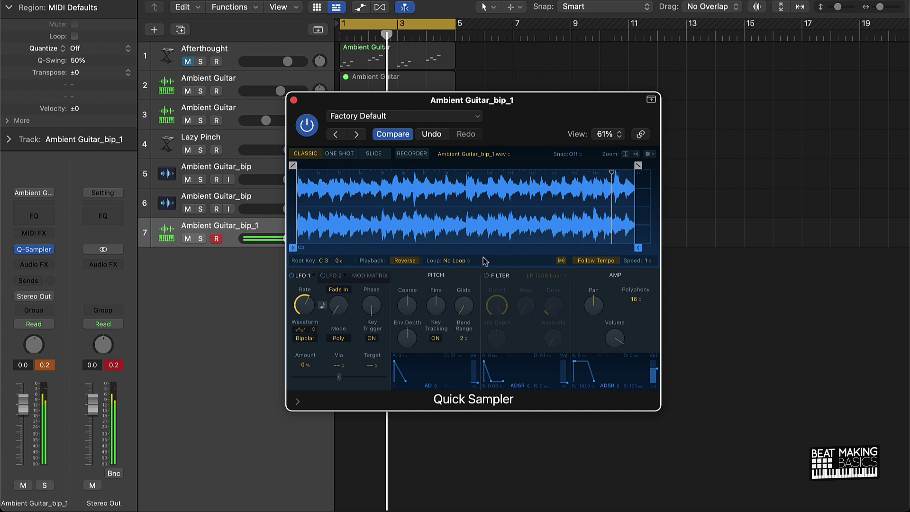
Step: Try different end positions for the sample in Quick Sampler and set its sample end to 15 4 238
left_click_drag(637, 247, 552, 246)
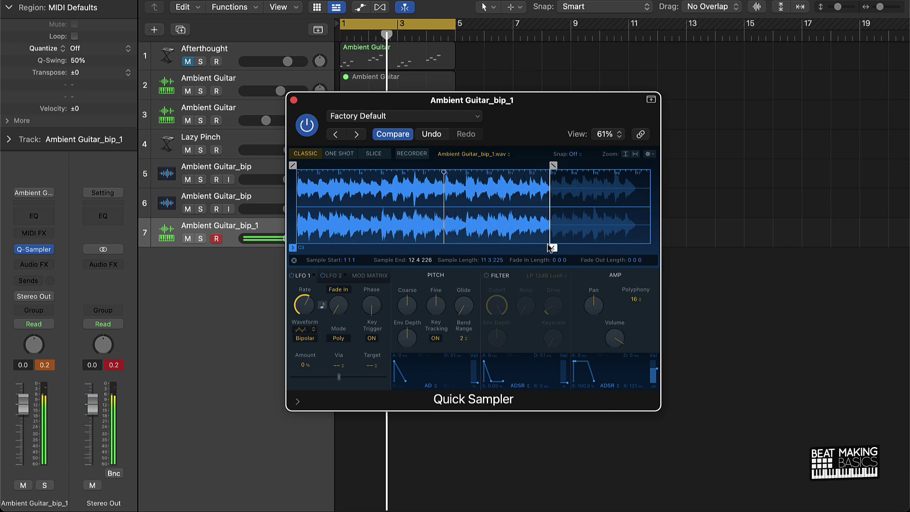
left_click_drag(553, 246, 639, 248)
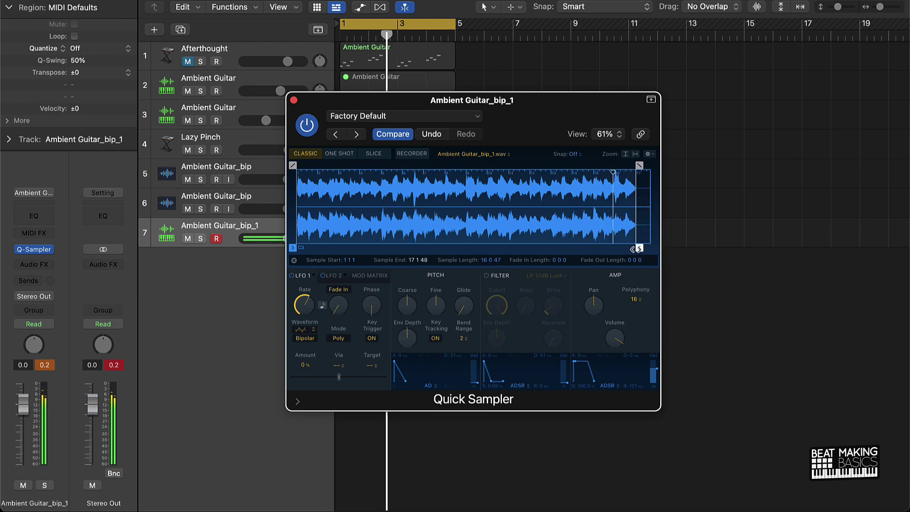
left_click_drag(637, 251, 615, 249)
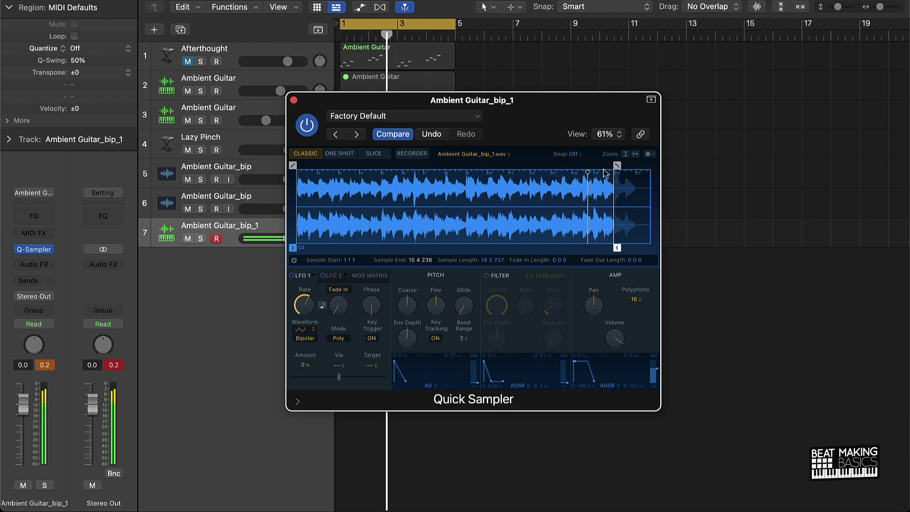
Step: Nudge the sample end slightly earlier, compare Reverse playback with Flex on and off, choose Forward with Flex enabled, and close Quick Sampler
left_click_drag(616, 165, 615, 165)
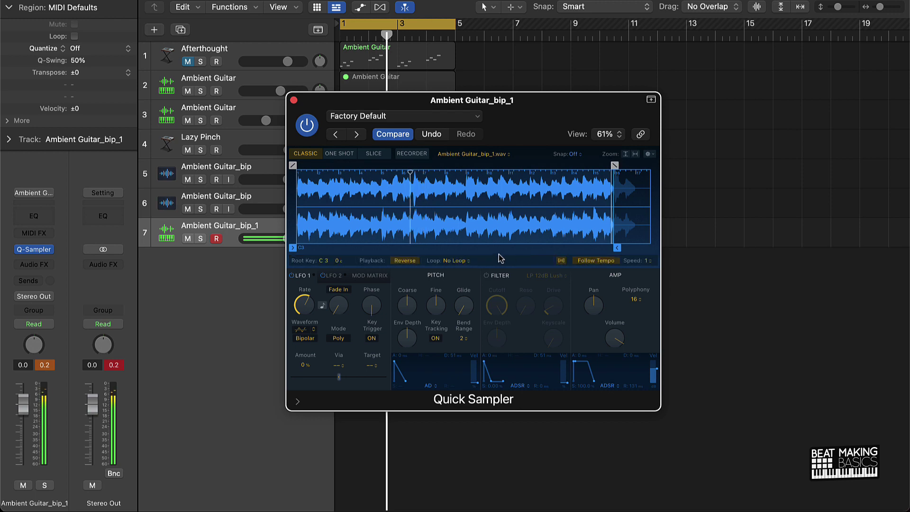
left_click(560, 260)
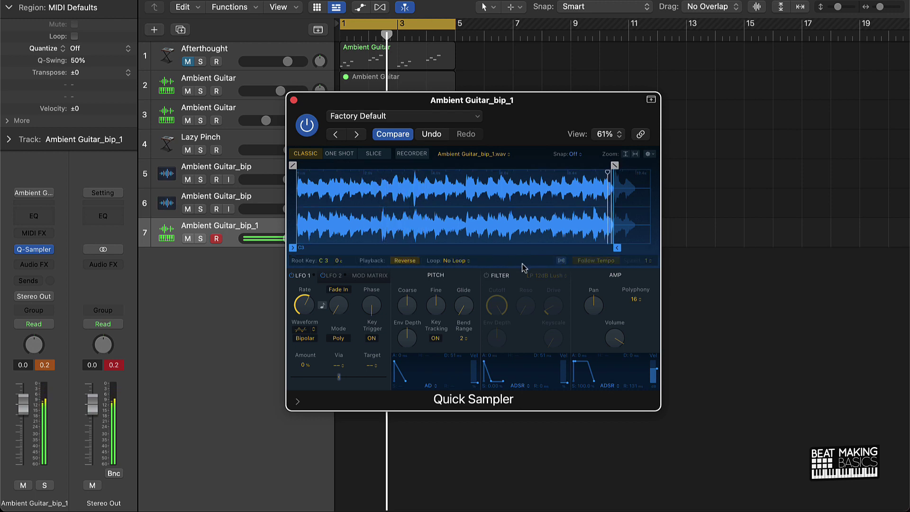
left_click(409, 260)
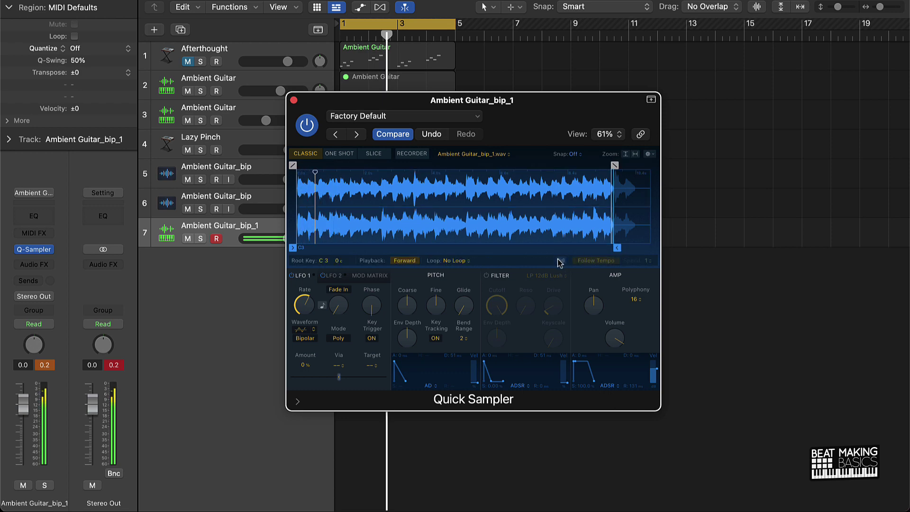
left_click(559, 260)
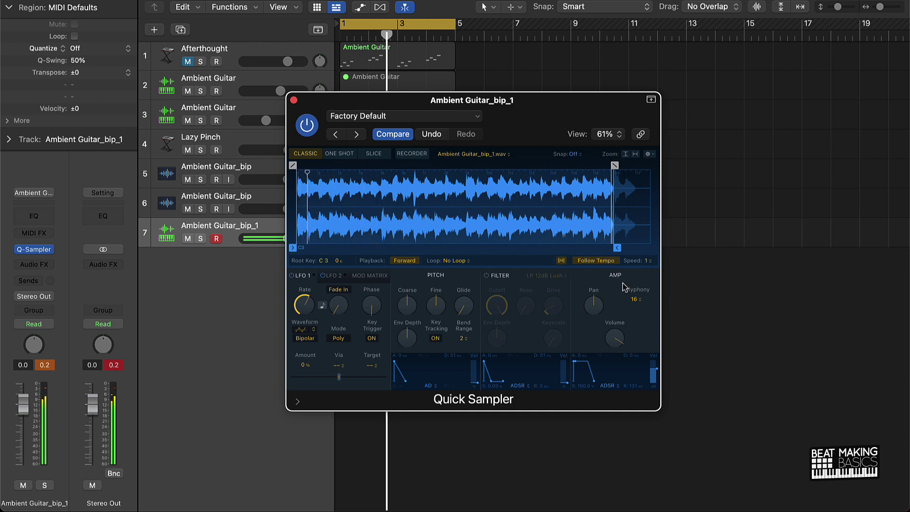
left_click(294, 101)
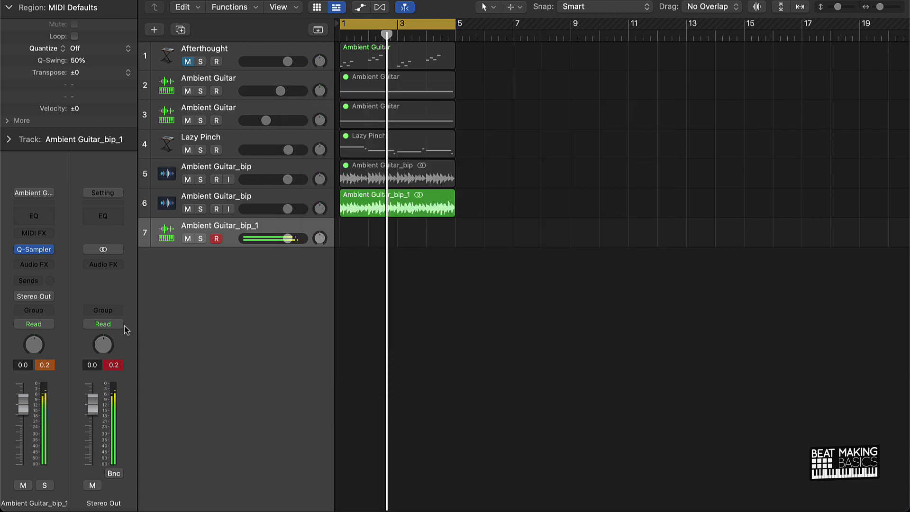
Step: Insert Channel EQ on the Ambient Guitar_bip_1 sampler track and enable a 48 dB/Oct low cut at about 81.6 Hz
left_click(36, 265)
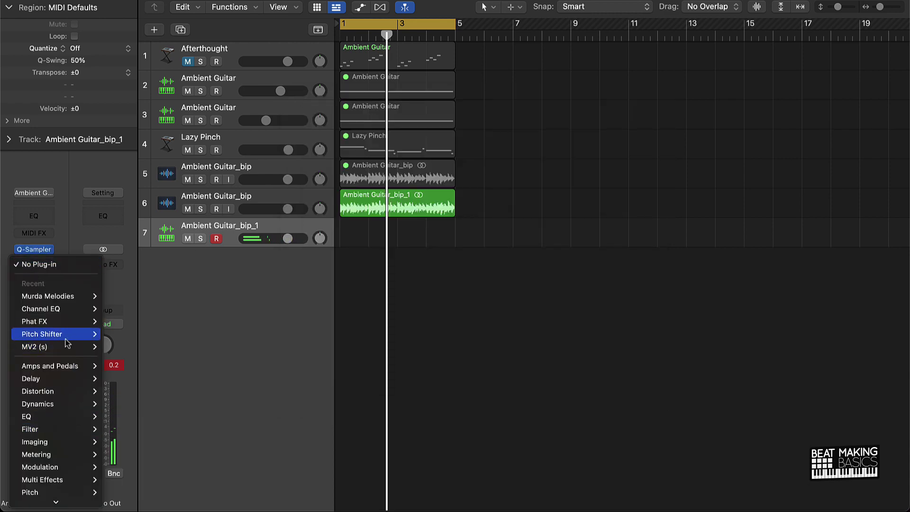
mouse_move(65, 335)
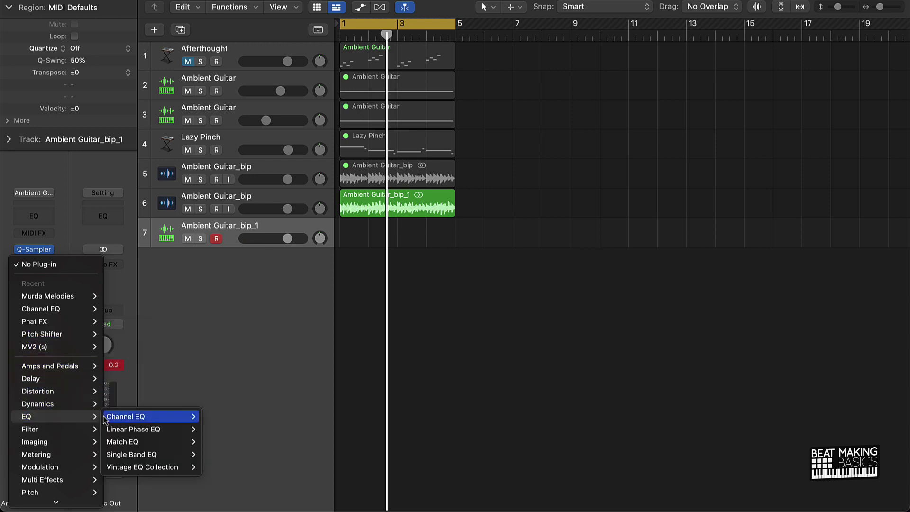
left_click(41, 309)
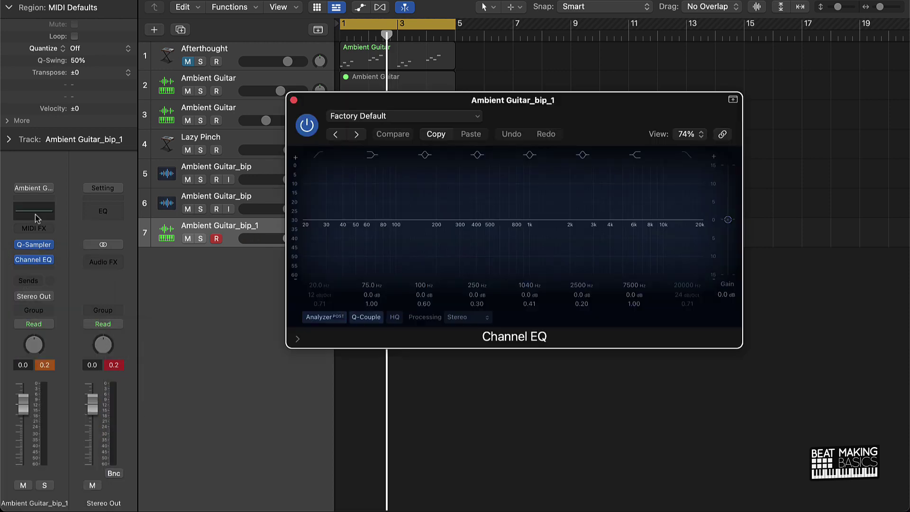
left_click(318, 155)
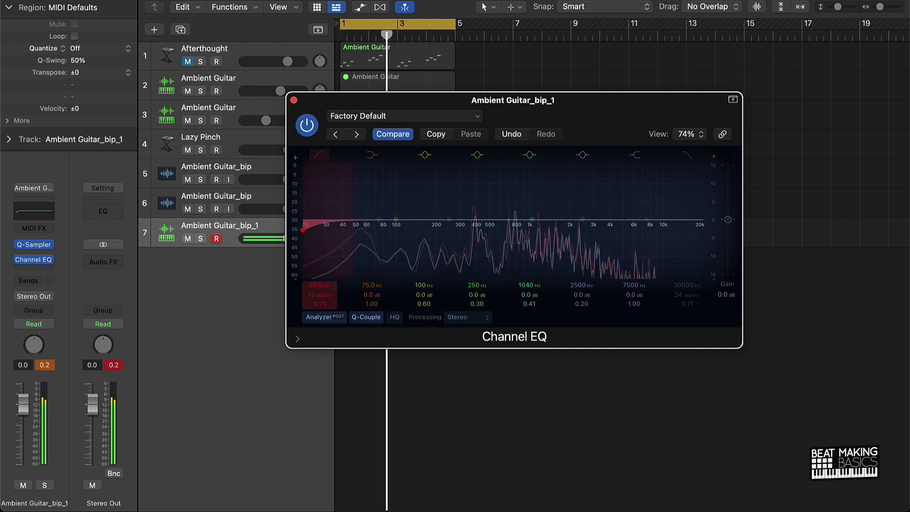
mouse_move(310, 230)
left_mouse_down()
mouse_move(451, 230)
mouse_move(349, 230)
mouse_move(383, 230)
left_mouse_up()
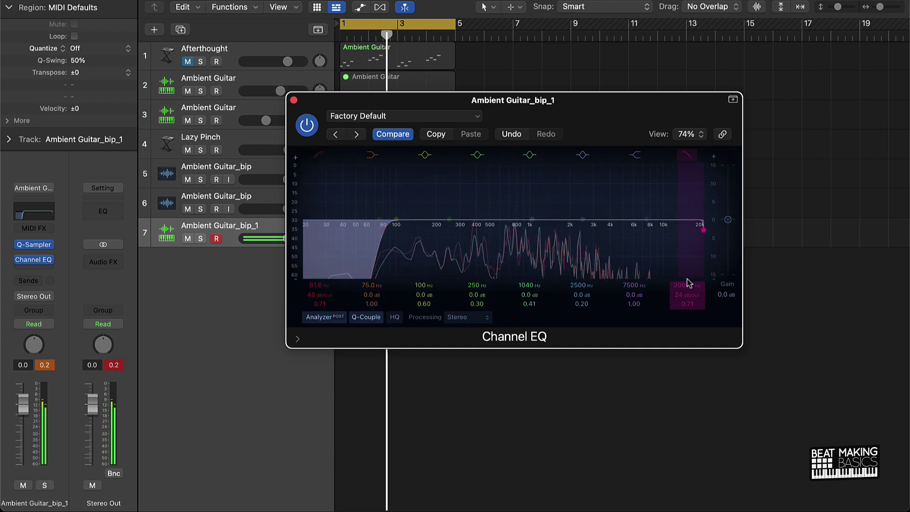
Step: Add a 24 dB/Oct high cut at 6950 Hz, try the low cut at 202 Hz, settle it just below 80 Hz, and close the EQ
left_click_drag(687, 283, 688, 326)
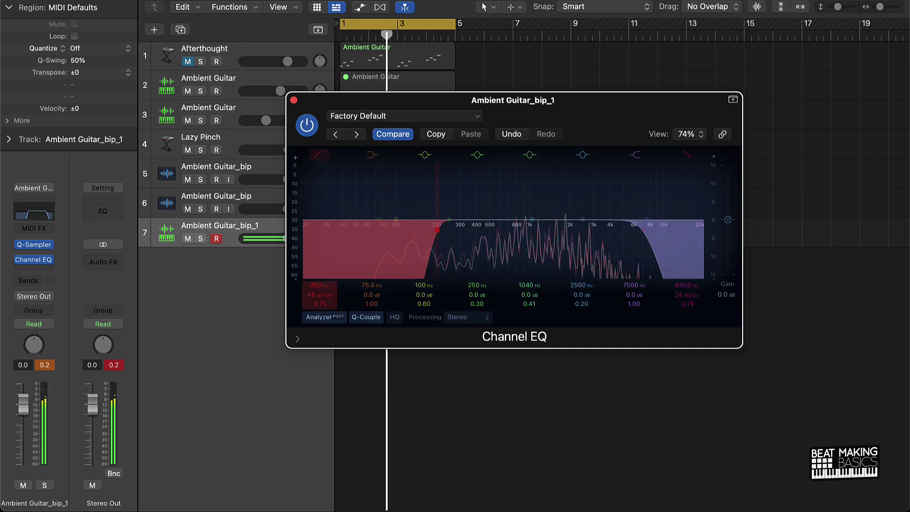
left_click_drag(383, 229, 379, 230)
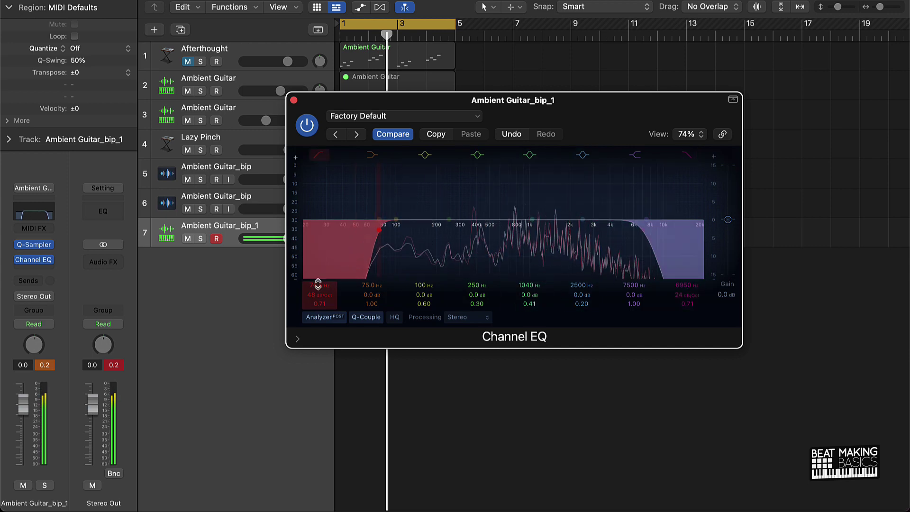
left_click(294, 100)
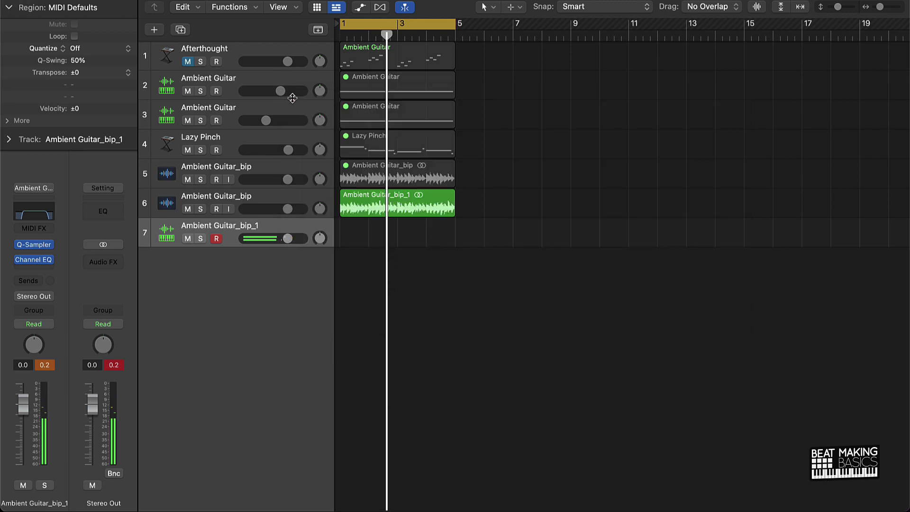